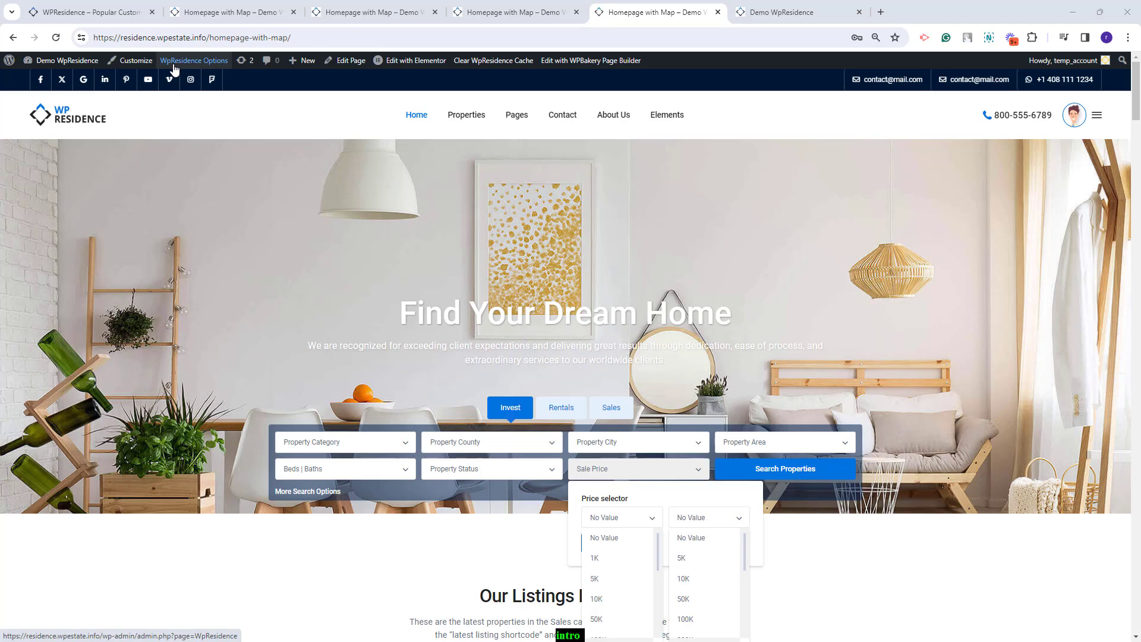
# Step: Open WpResidence Options in a new tab and go to Search > Advanced Search Form's custom fields
pyautogui.rightClick(224, 67)
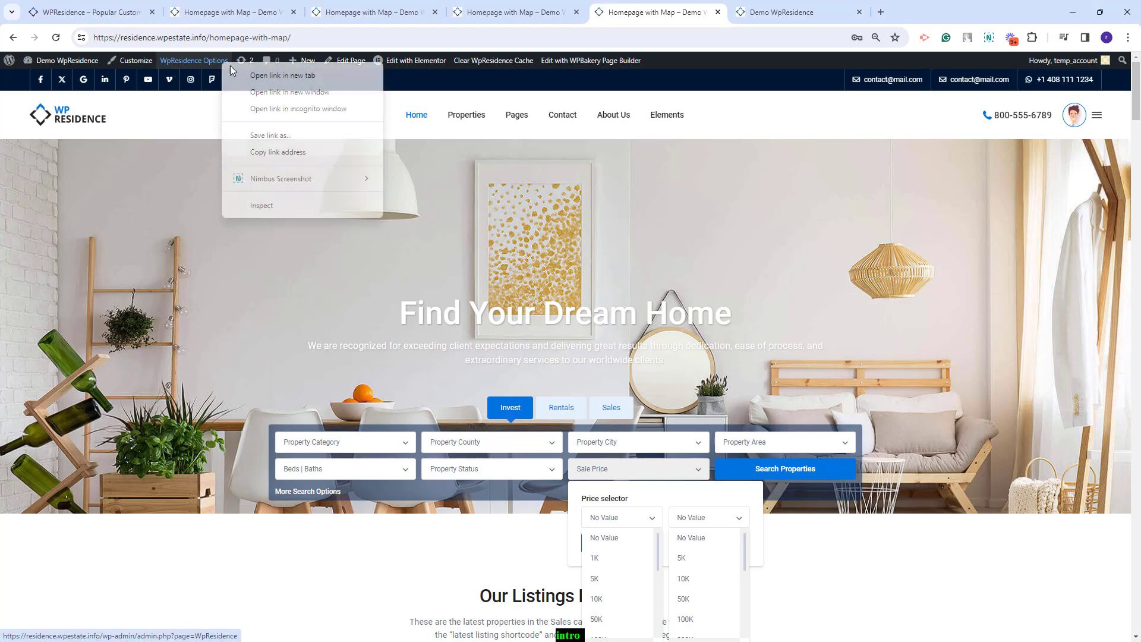
pyautogui.click(261, 77)
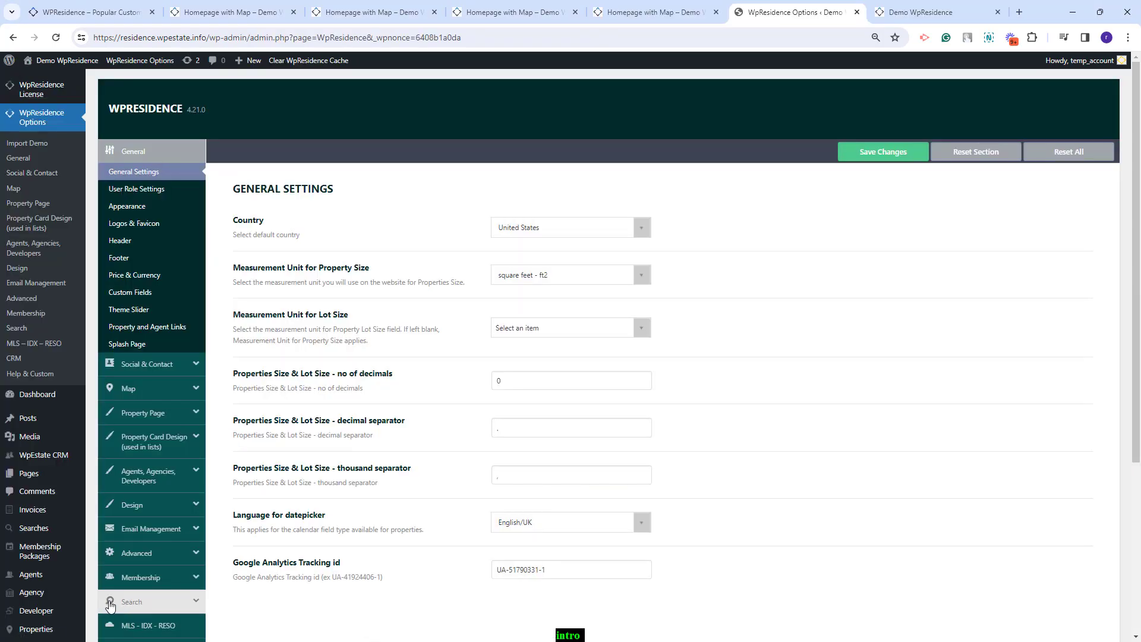
pyautogui.click(137, 604)
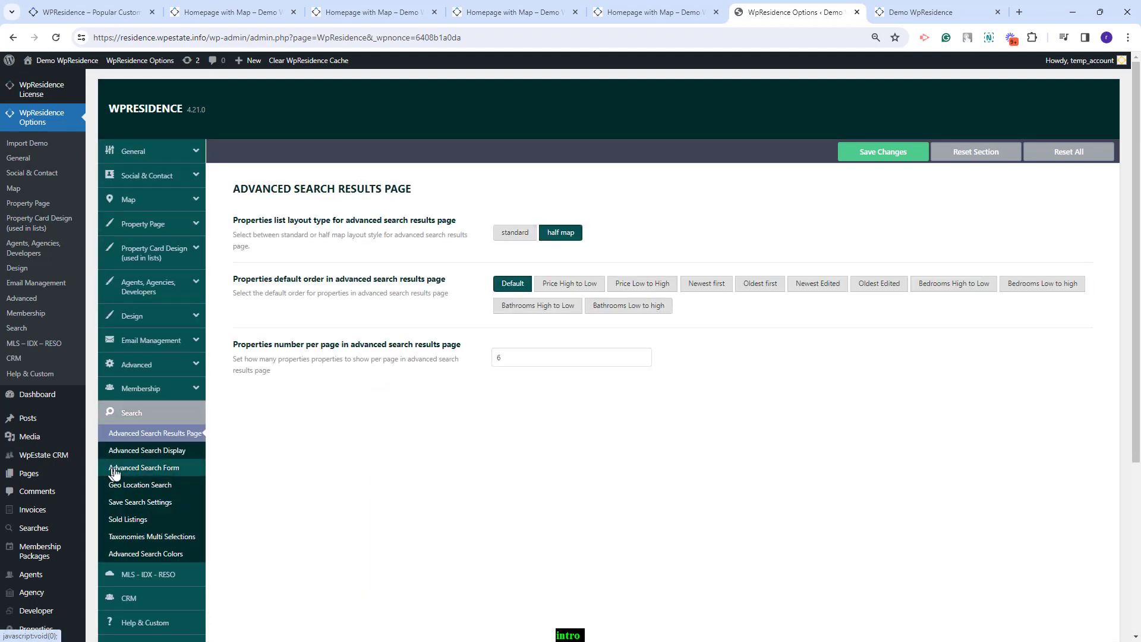
pyautogui.click(190, 475)
pyautogui.hotkey('ctrl', '0')
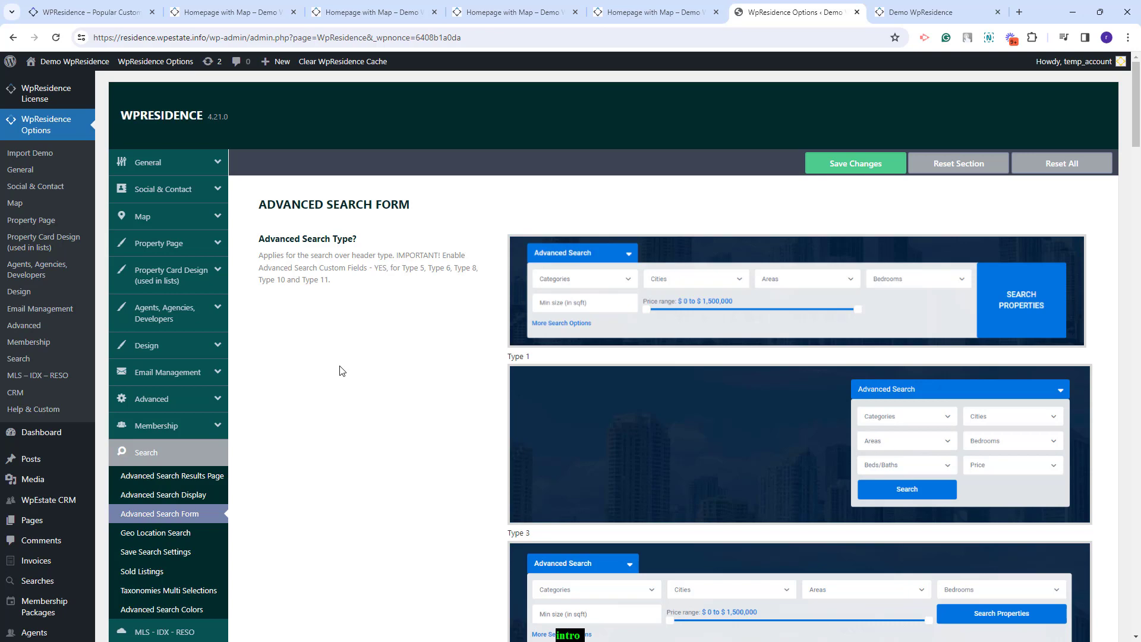
pyautogui.scroll(-15, 428, 386)
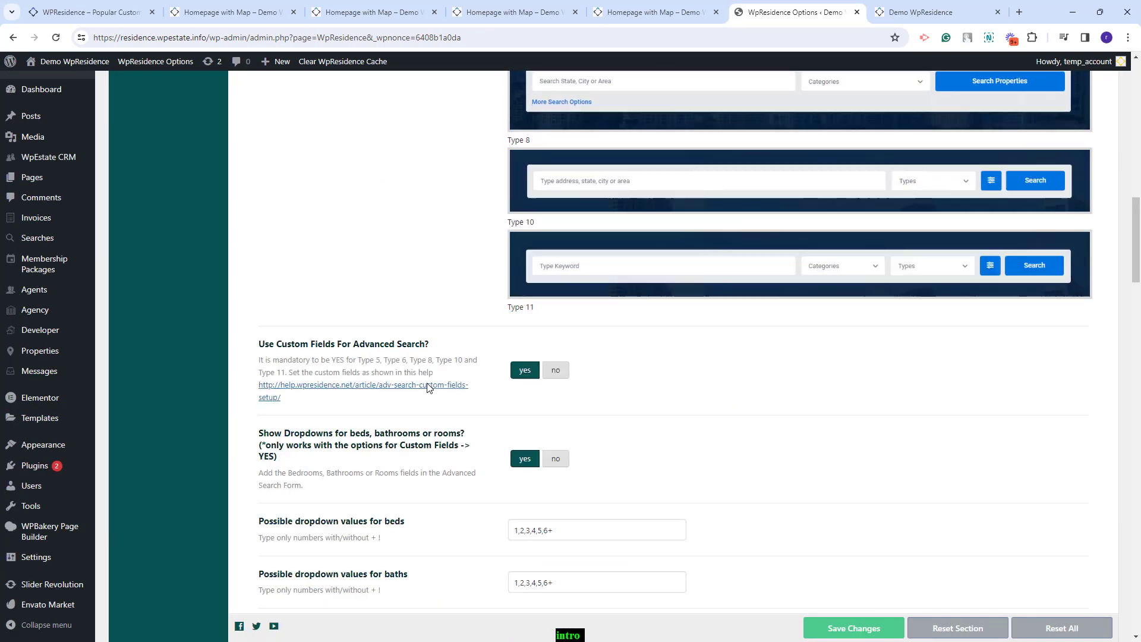
pyautogui.scroll(-10, 428, 388)
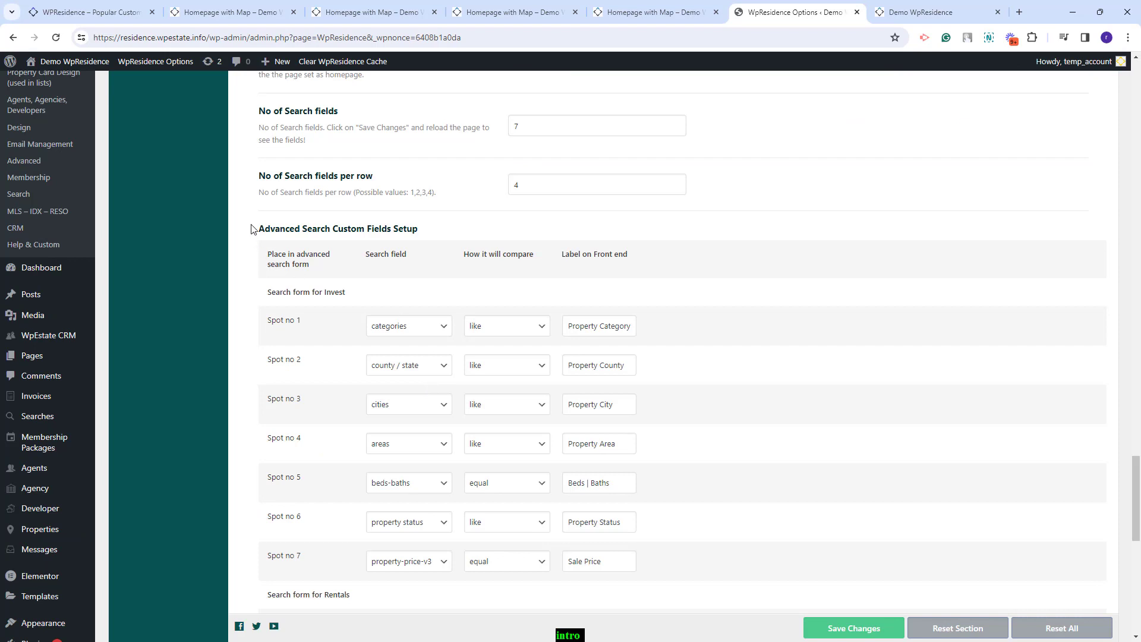
# Step: Set the Invest form's Spot no 7 search field to property price
pyautogui.moveTo(256, 229); pyautogui.dragTo(443, 235)
pyautogui.click(872, 550)
pyautogui.scroll(-2, 833, 523)
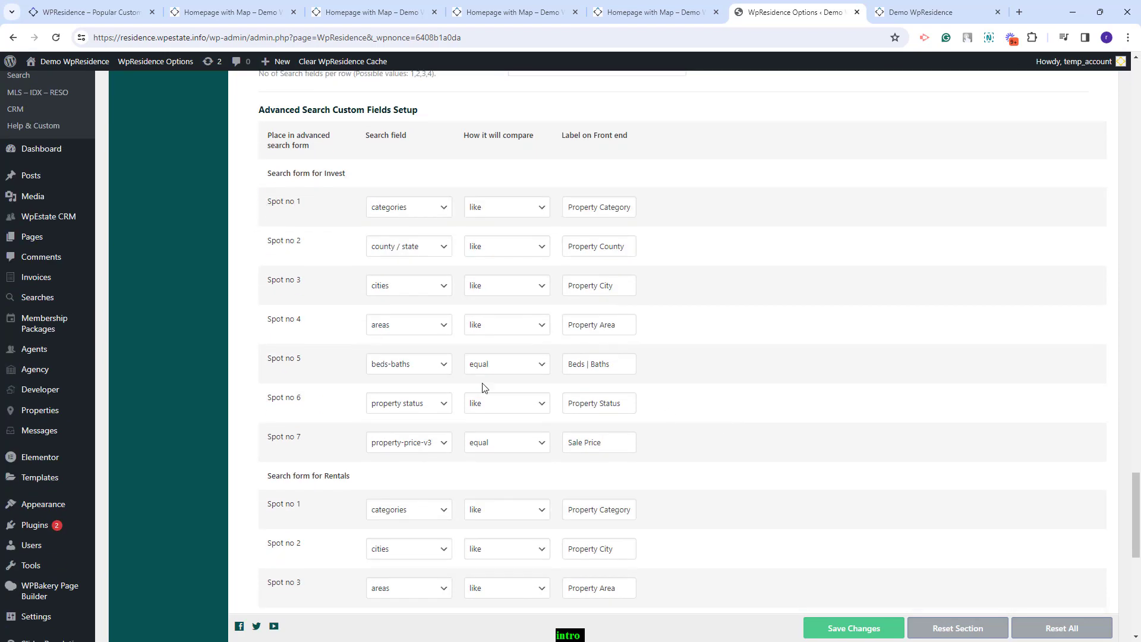
pyautogui.click(414, 449)
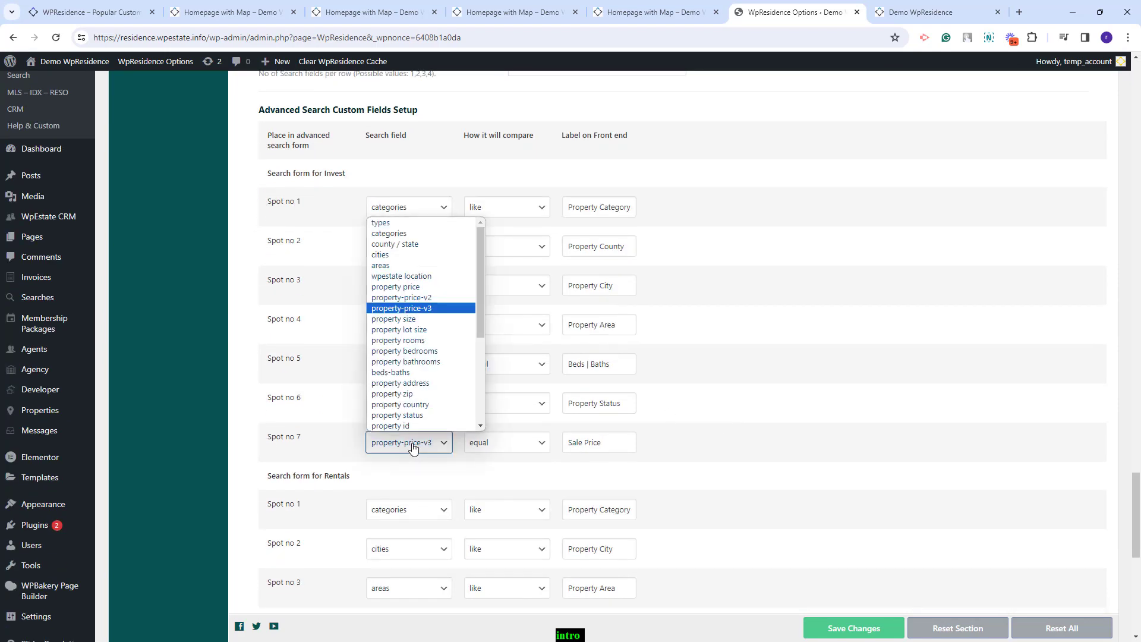
pyautogui.click(386, 286)
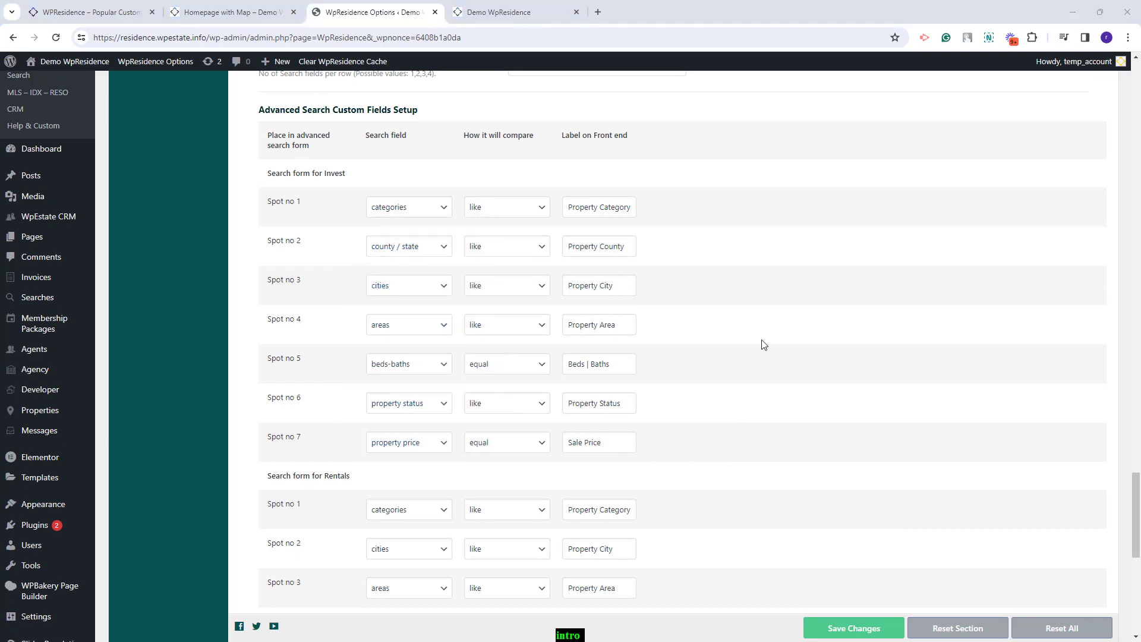
# Step: Try greater and smaller comparisons for Spot no 7, leaving it on equal with label Sale Price
pyautogui.click(484, 445)
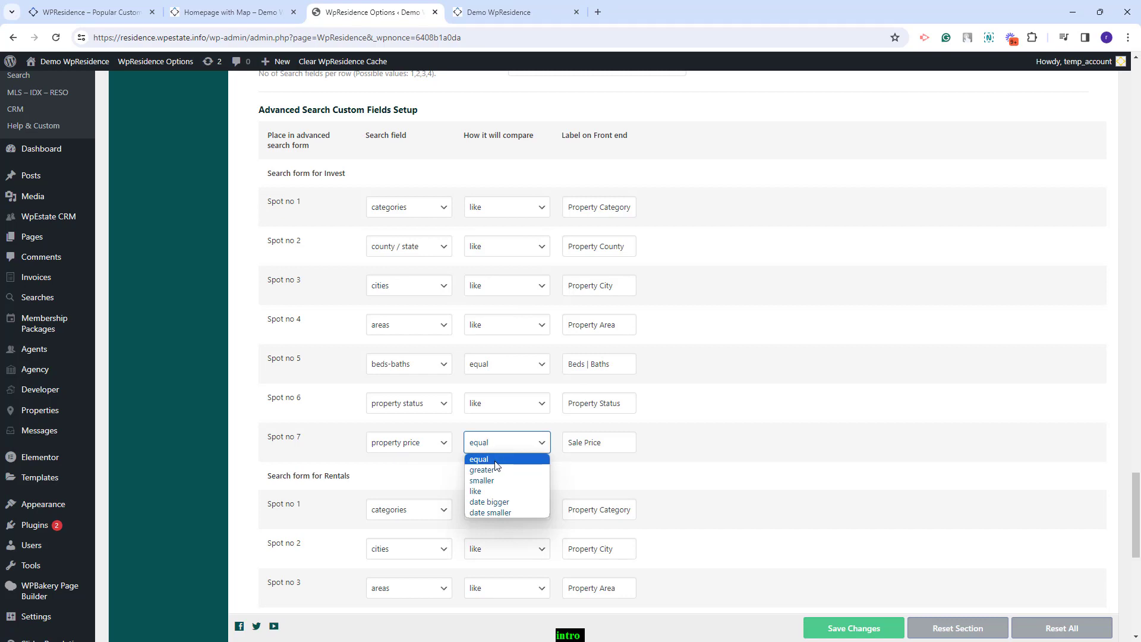
pyautogui.click(495, 461)
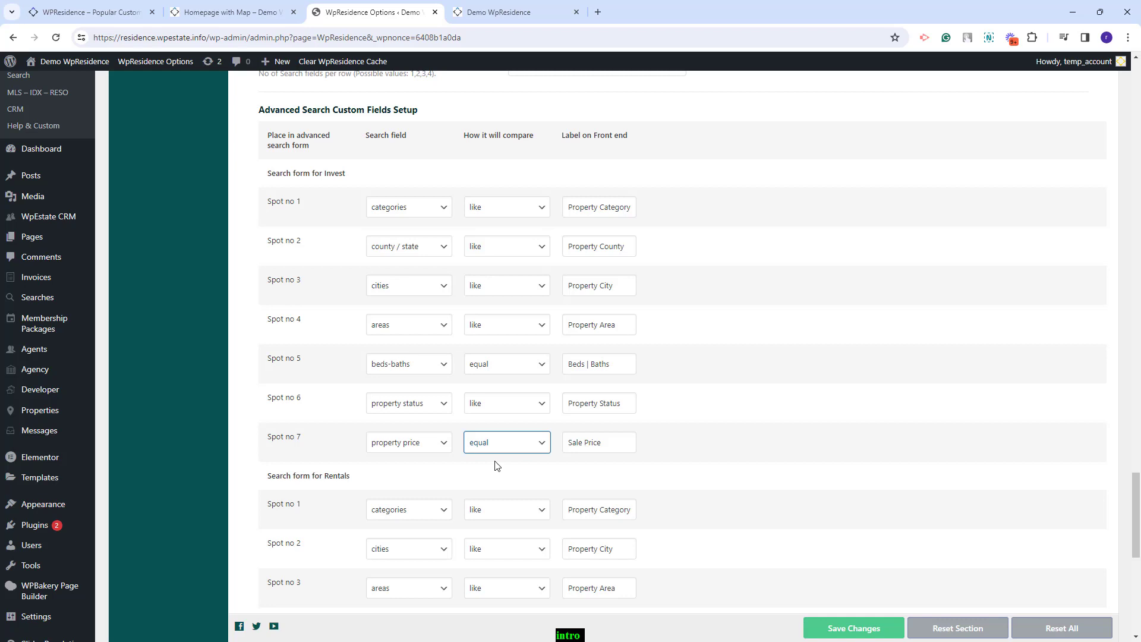
pyautogui.click(497, 449)
pyautogui.click(499, 473)
pyautogui.click(505, 450)
pyautogui.click(517, 487)
pyautogui.click(506, 442)
pyautogui.click(505, 467)
pyautogui.click(618, 443)
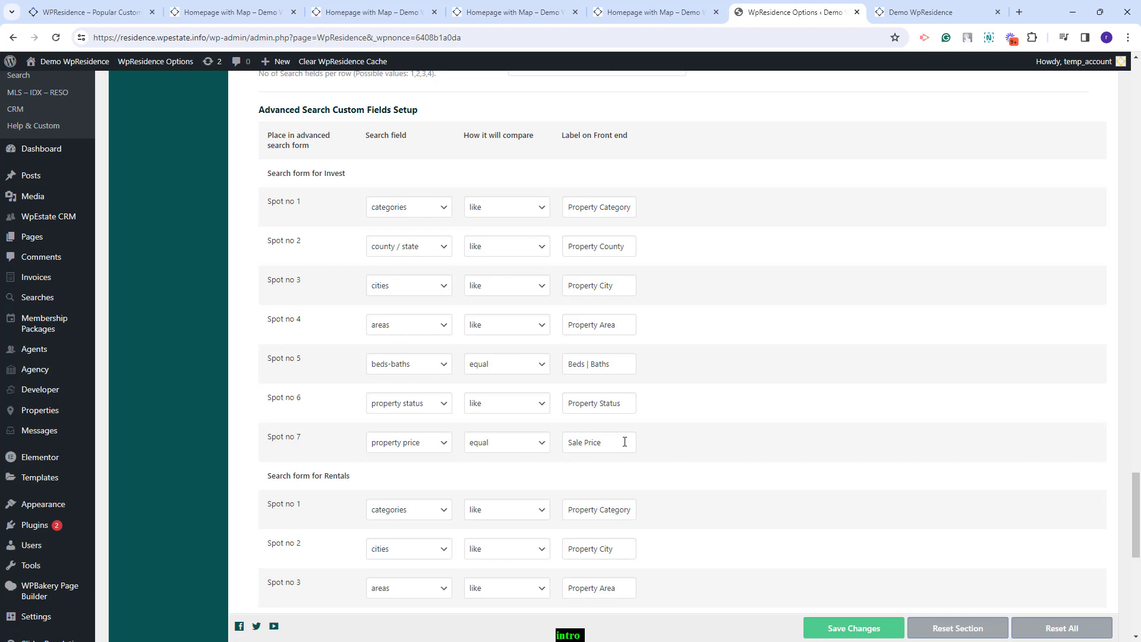
pyautogui.click(626, 443)
# Step: Set Show Slider for Price to no and save the settings
pyautogui.scroll(15, 895, 441)
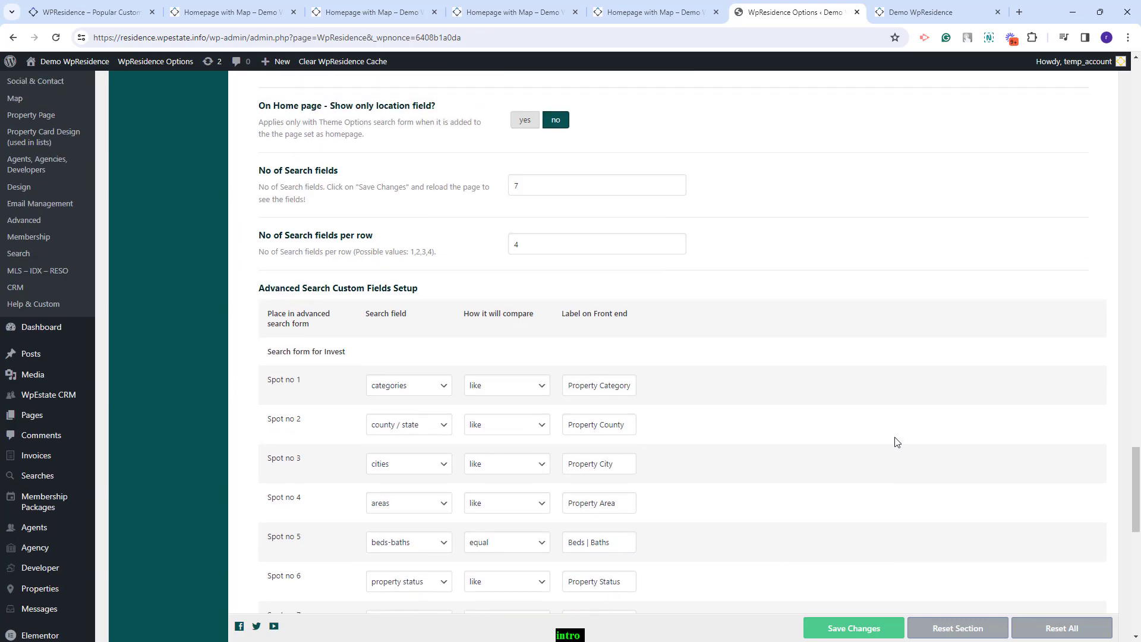
pyautogui.scroll(15, 896, 442)
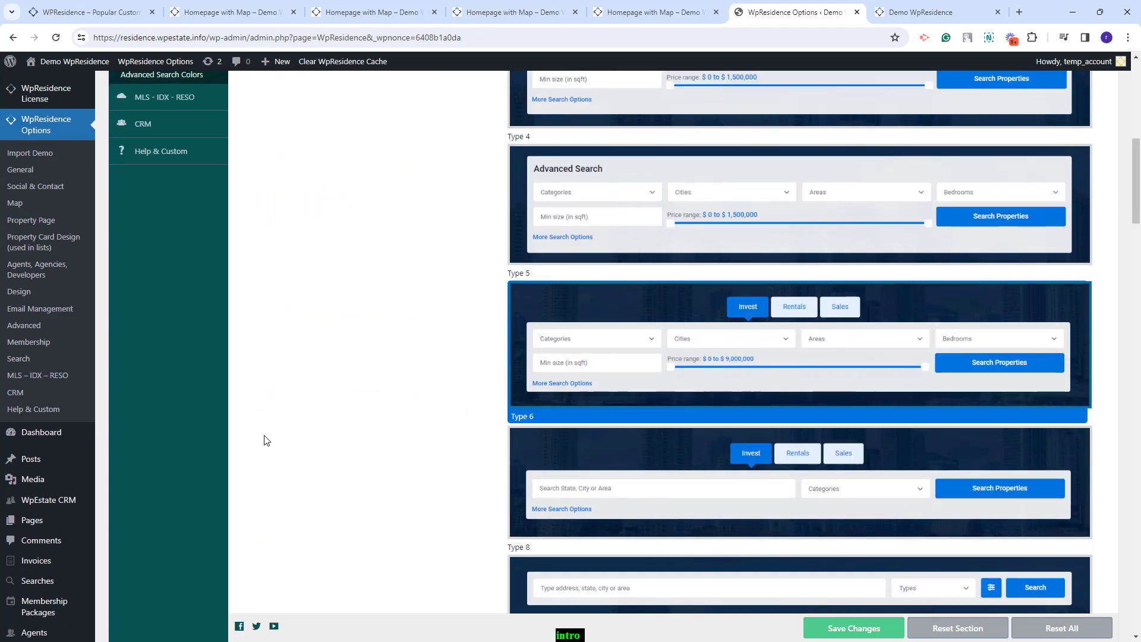
pyautogui.scroll(3, 416, 438)
pyautogui.scroll(6, 416, 438)
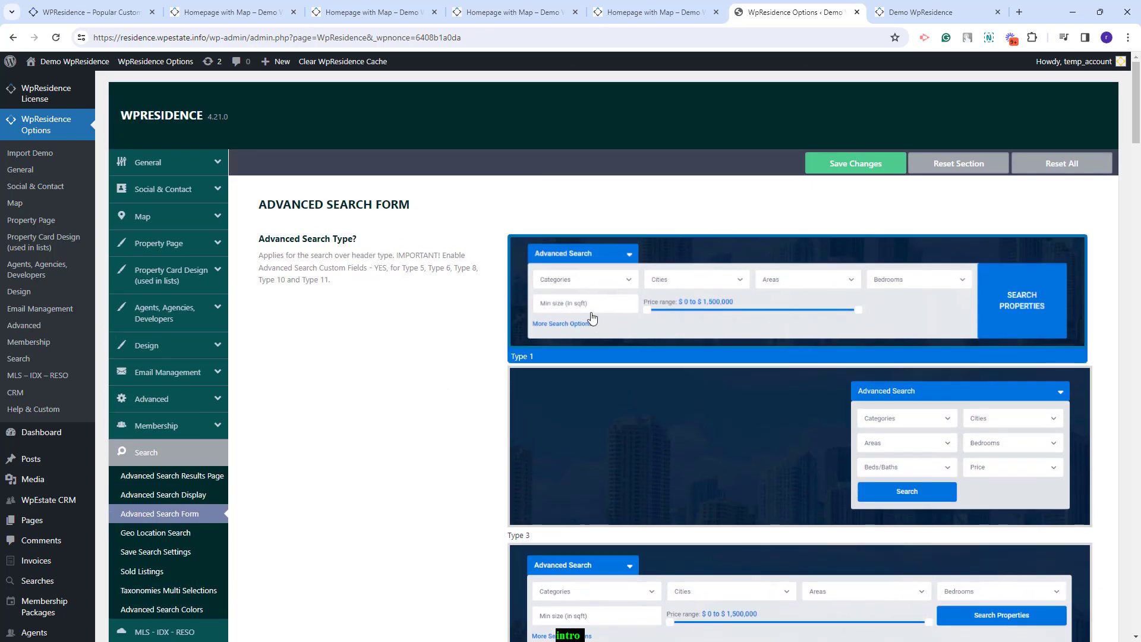
pyautogui.scroll(-15, 423, 373)
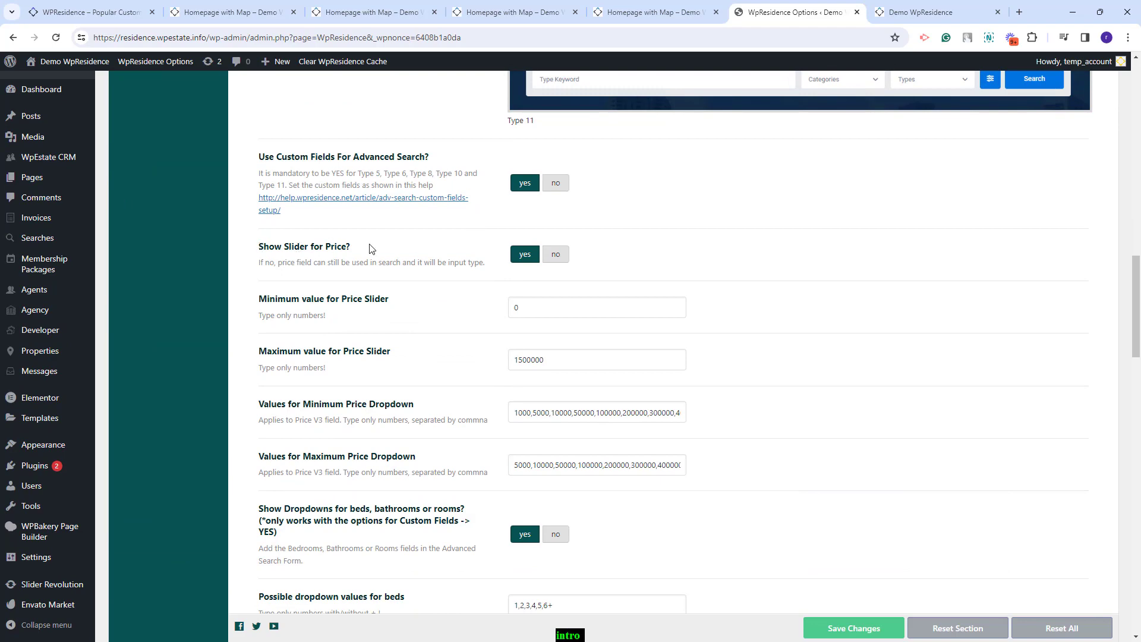
pyautogui.click(555, 253)
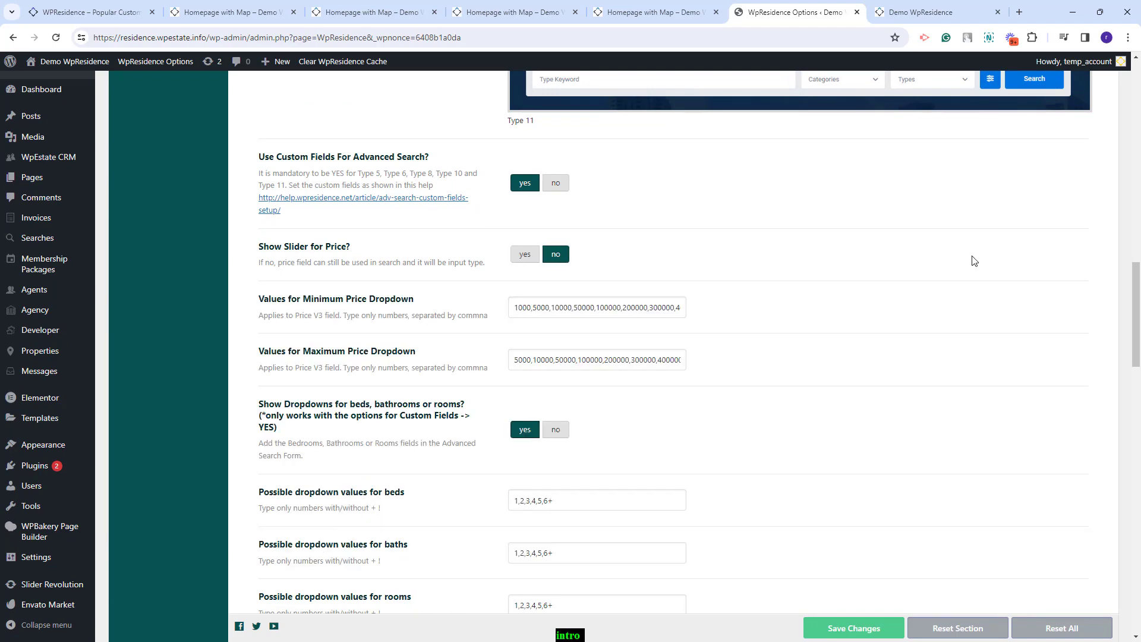
pyautogui.scroll(8, 871, 636)
pyautogui.click(871, 636)
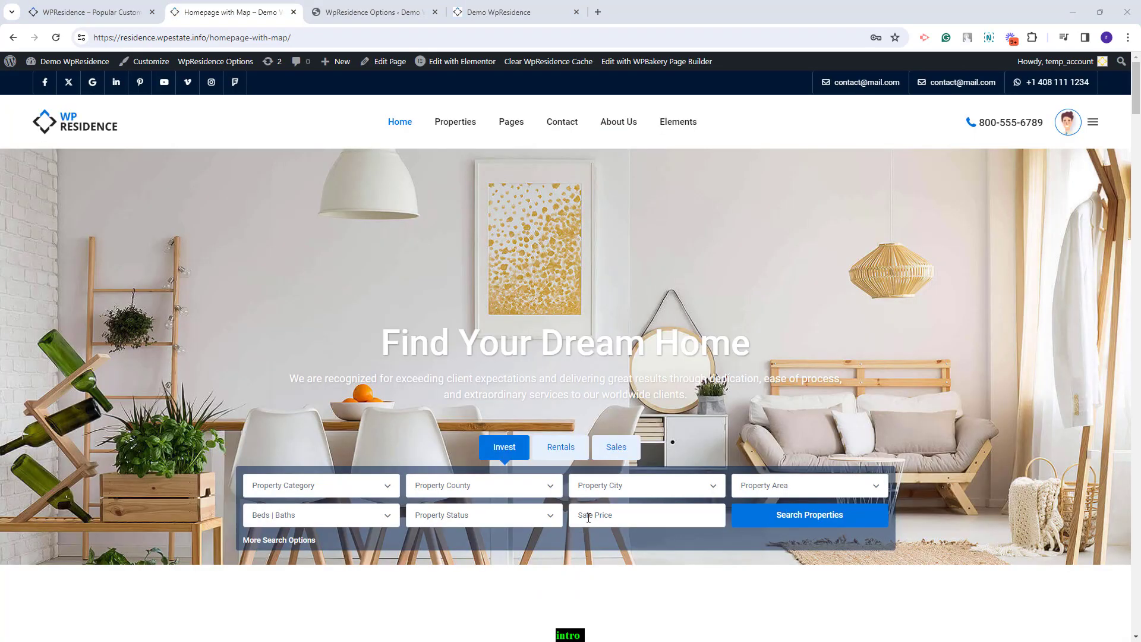
# Step: Type 15 into the homepage Sale Price text box, then return to the options tab
pyautogui.click(588, 517)
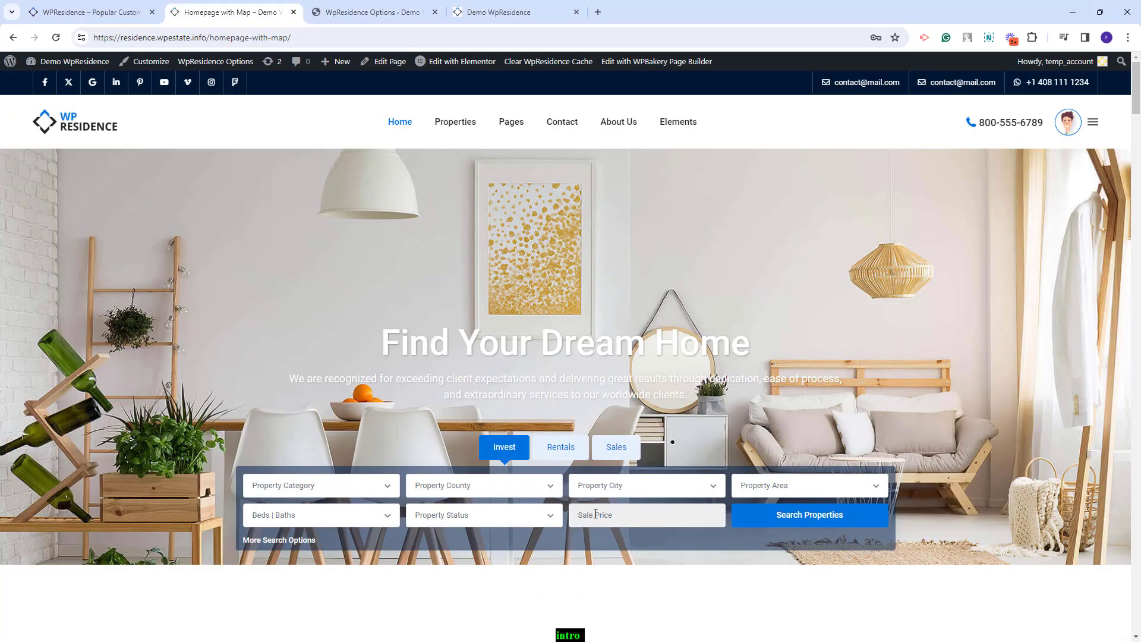
pyautogui.write('15')
pyautogui.hotkey('ctrl', 'Tab')
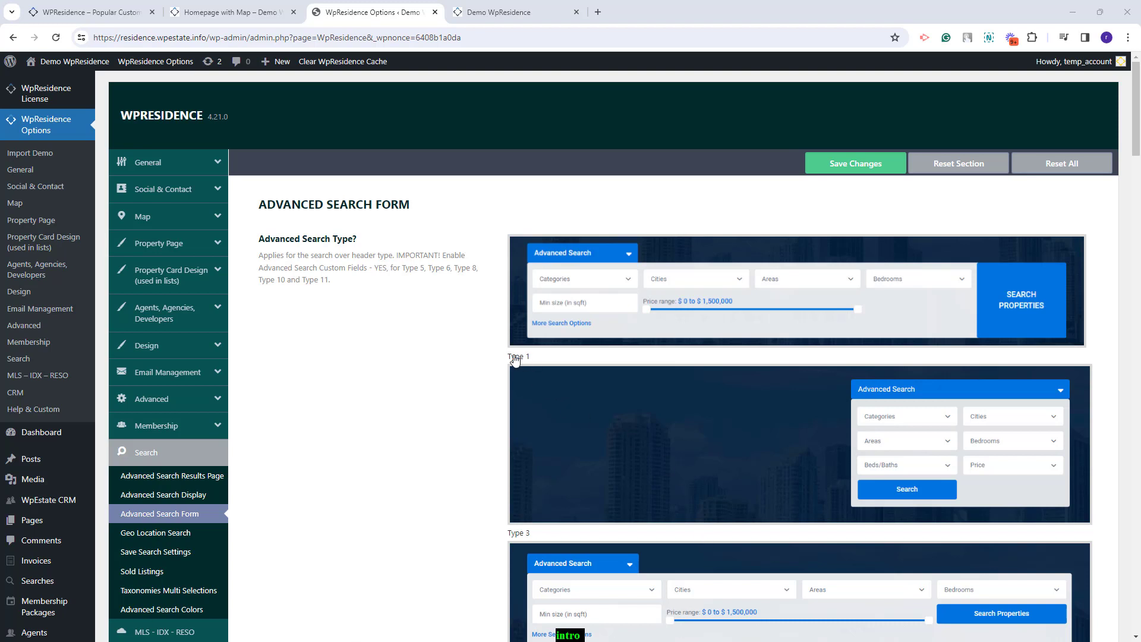
# Step: Select the Type 1 search layout, keep the price slider at 0–1500000, and save
pyautogui.scroll(-15, 535, 361)
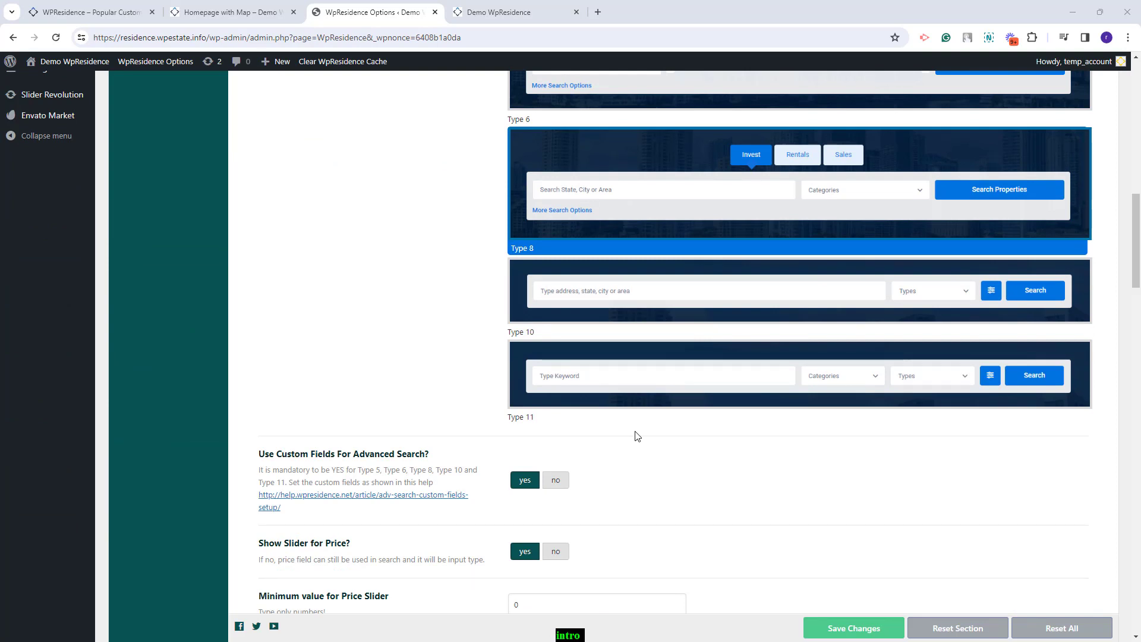
pyautogui.scroll(15, 832, 327)
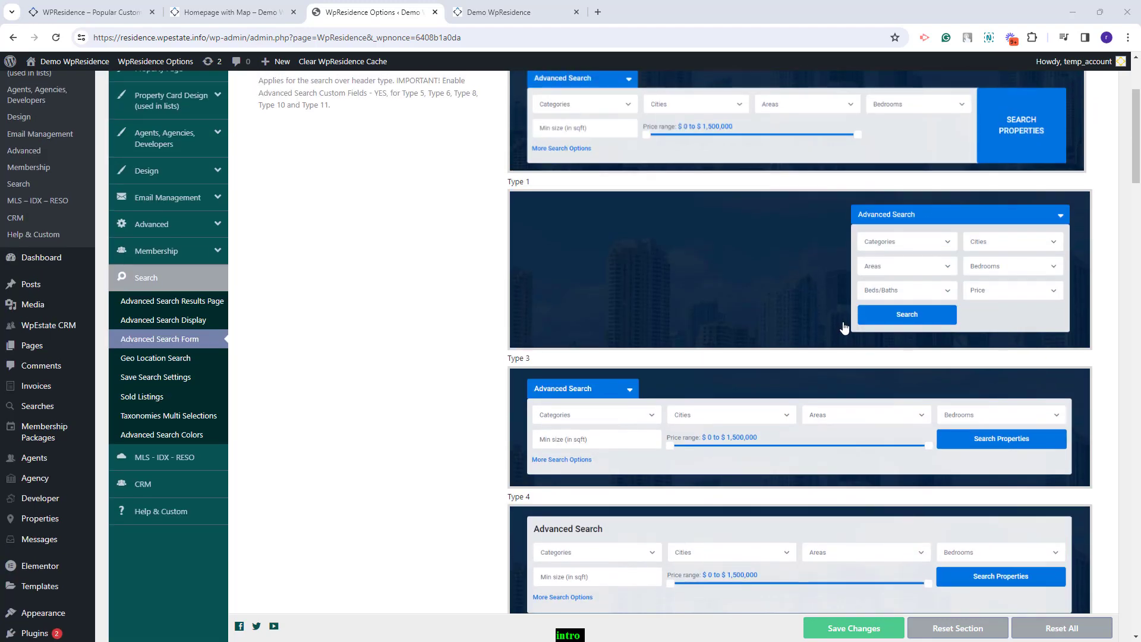
pyautogui.scroll(3, 844, 327)
pyautogui.click(665, 317)
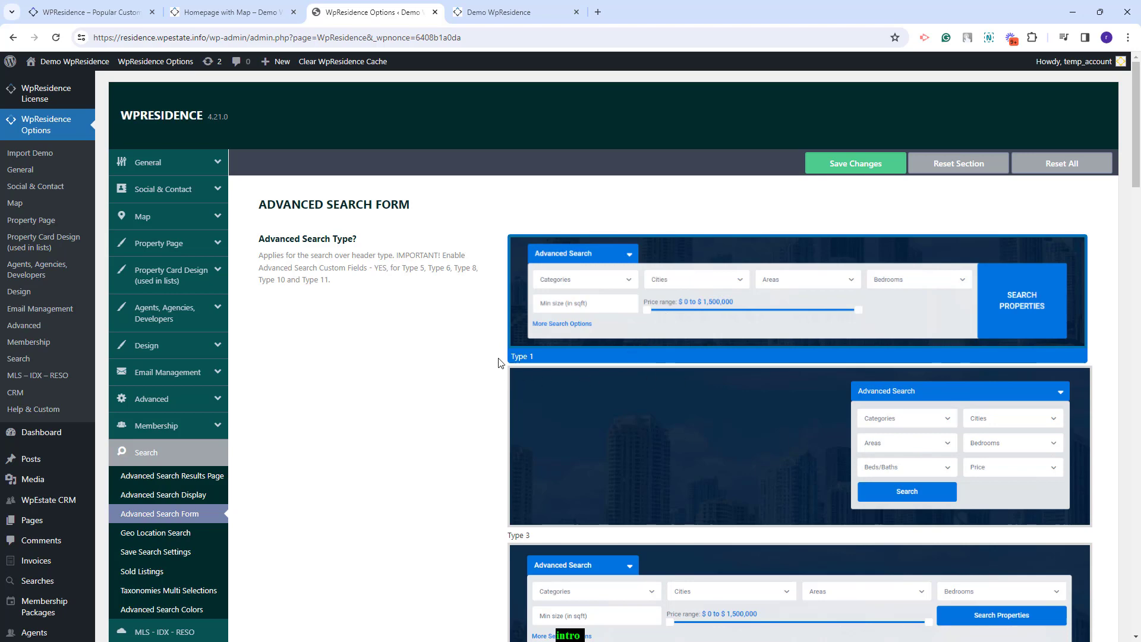
pyautogui.scroll(-8, 501, 362)
pyautogui.scroll(-9, 481, 450)
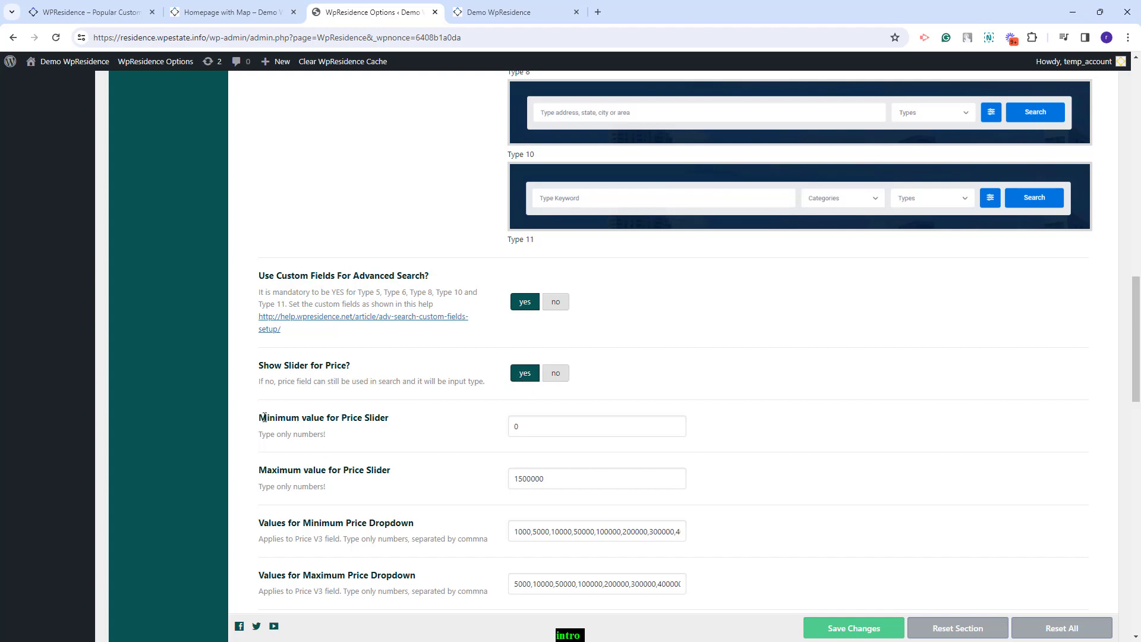
pyautogui.moveTo(264, 417); pyautogui.dragTo(397, 428)
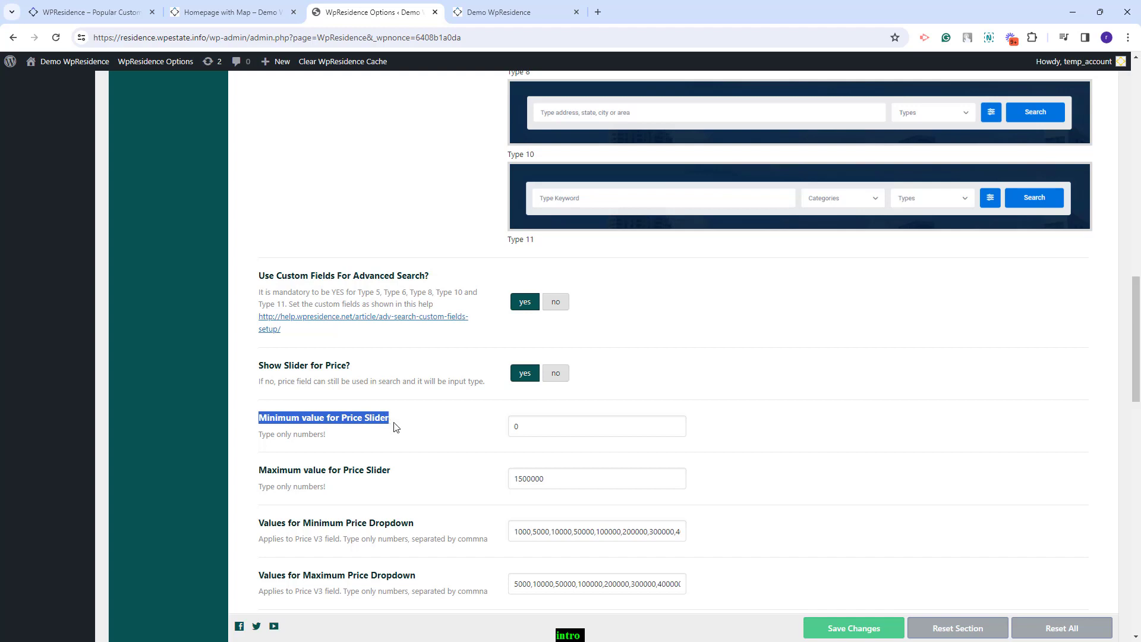
pyautogui.moveTo(260, 470); pyautogui.dragTo(414, 473)
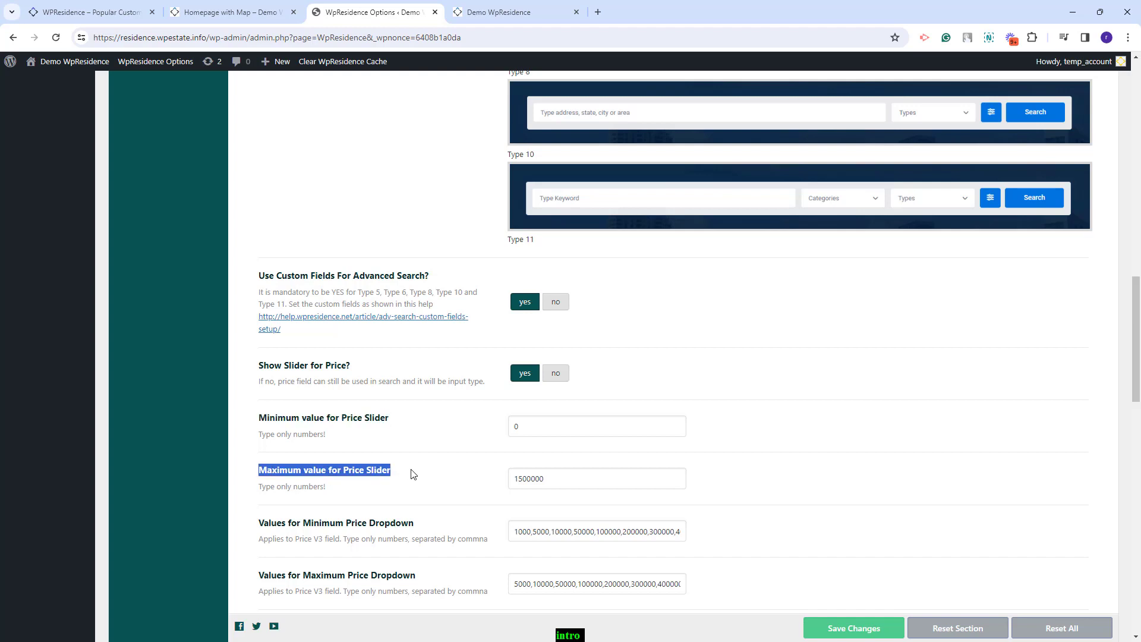
pyautogui.click(547, 478)
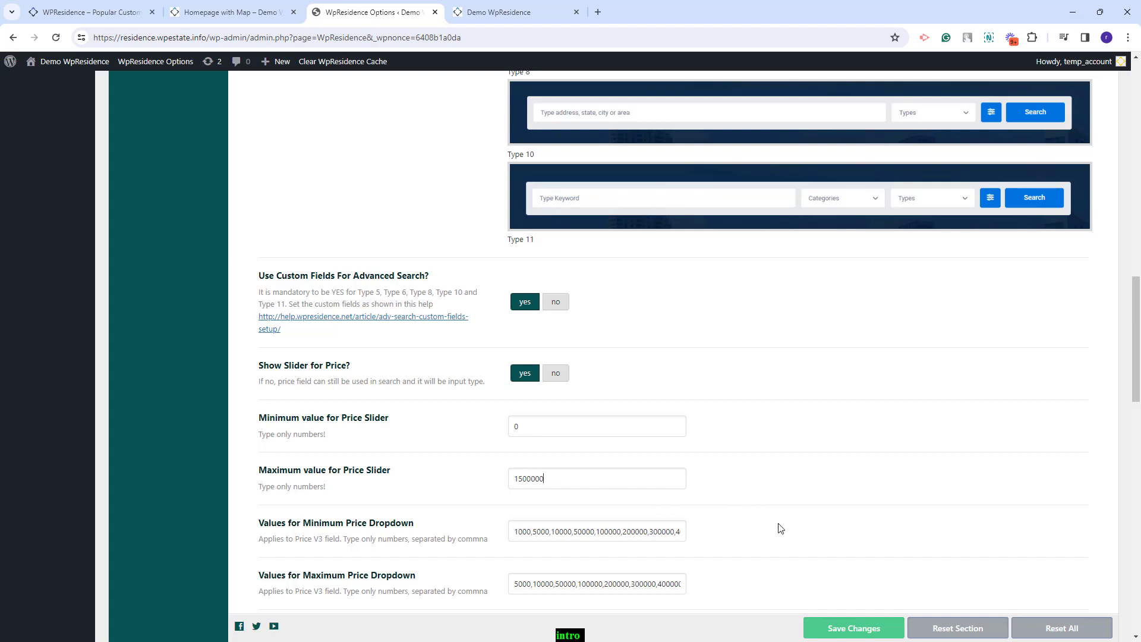
pyautogui.click(879, 631)
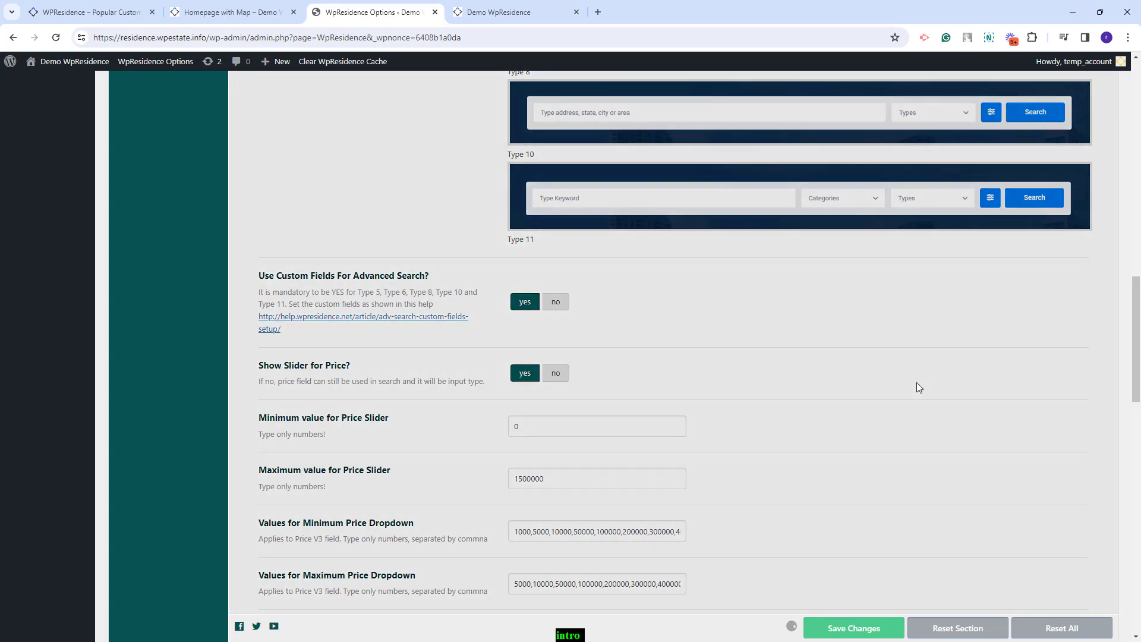
pyautogui.hotkey('ctrl', 'shift', 'Tab')
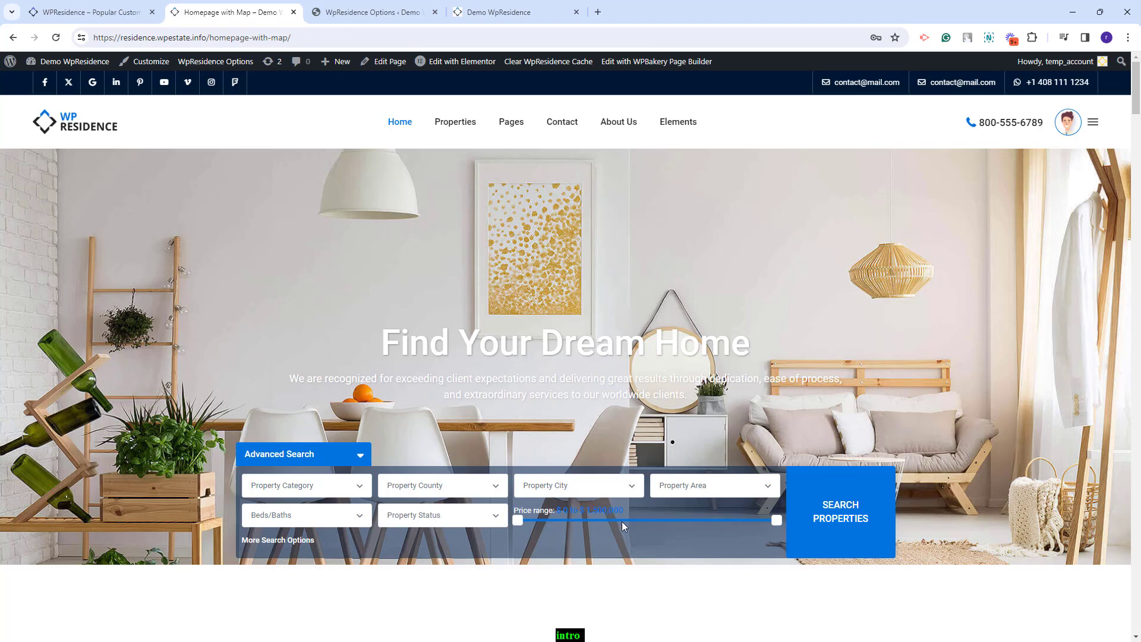
# Step: Select the Type 6 tabbed search layout and save with Ctrl+S
pyautogui.hotkey('ctrl', 'Tab')
pyautogui.scroll(5, 676, 348)
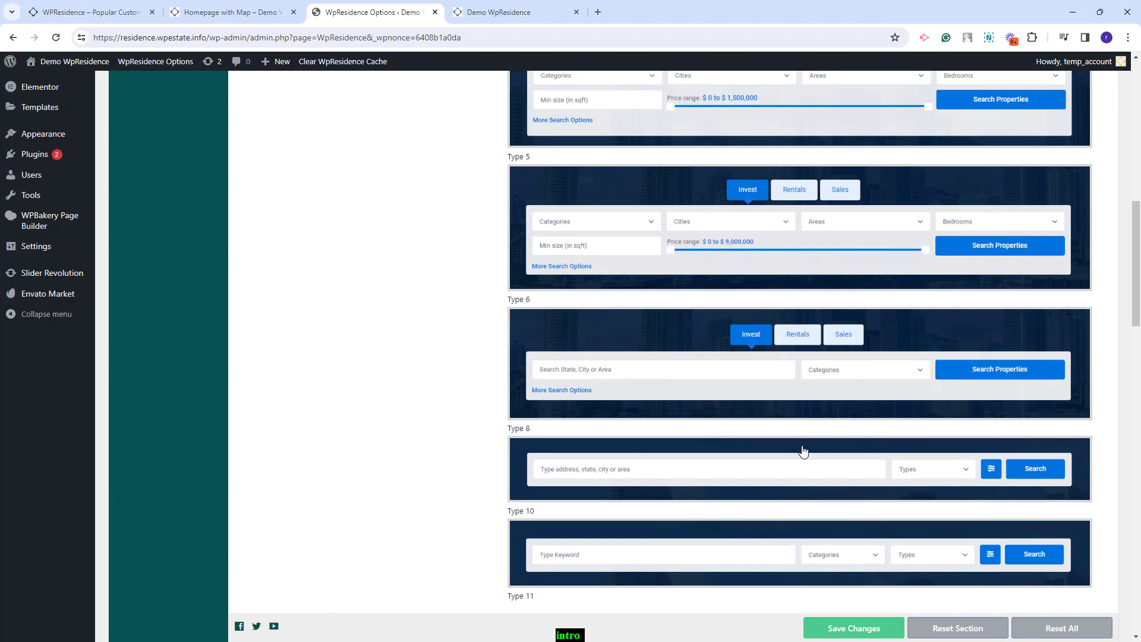
pyautogui.click(615, 245)
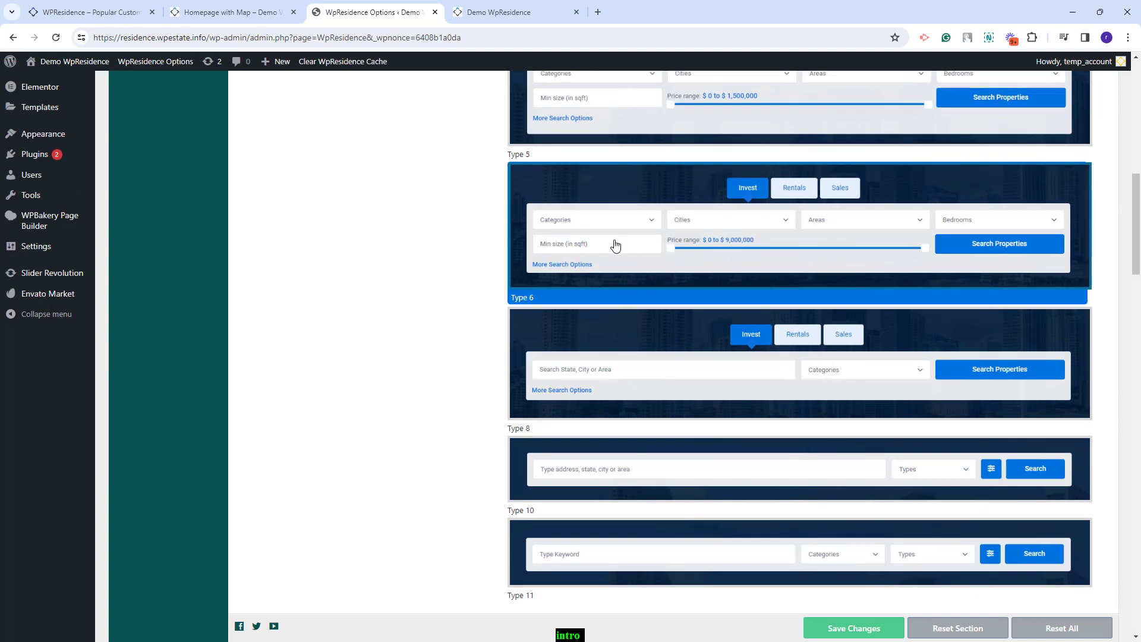
pyautogui.hotkey('ctrl', 's')
# Step: Review the tab price slider ranges: Invest 200000–1000000, Rentals 0–9500, Sales 0–1500000
pyautogui.scroll(-15, 393, 440)
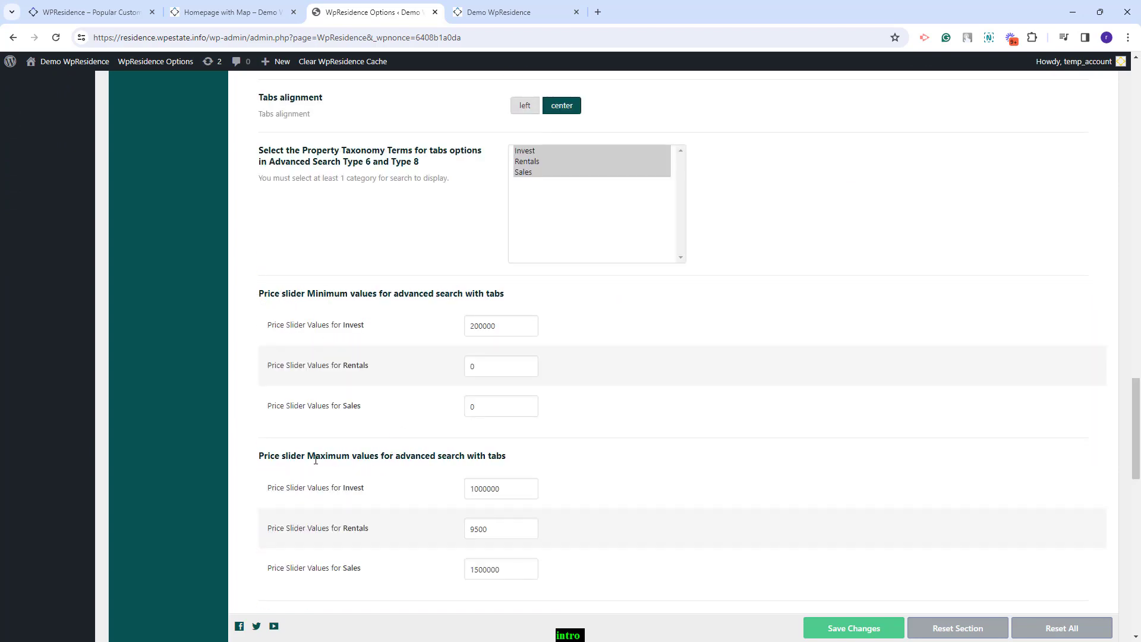
pyautogui.moveTo(344, 324); pyautogui.dragTo(378, 331)
pyautogui.scroll(8, 1000, 311)
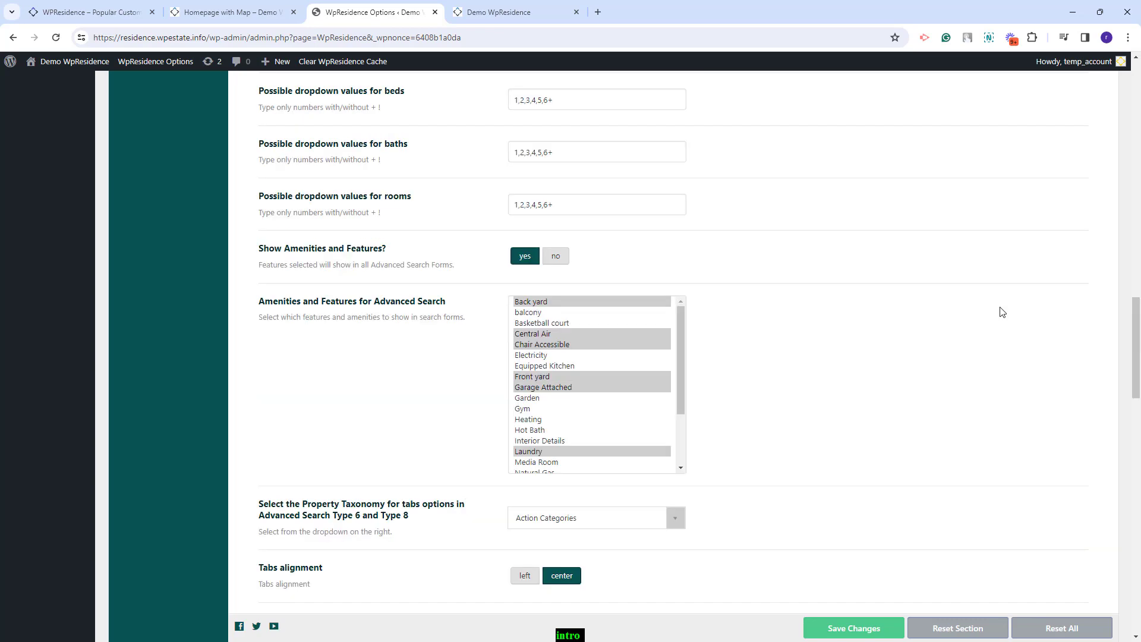
pyautogui.scroll(-15, 1002, 312)
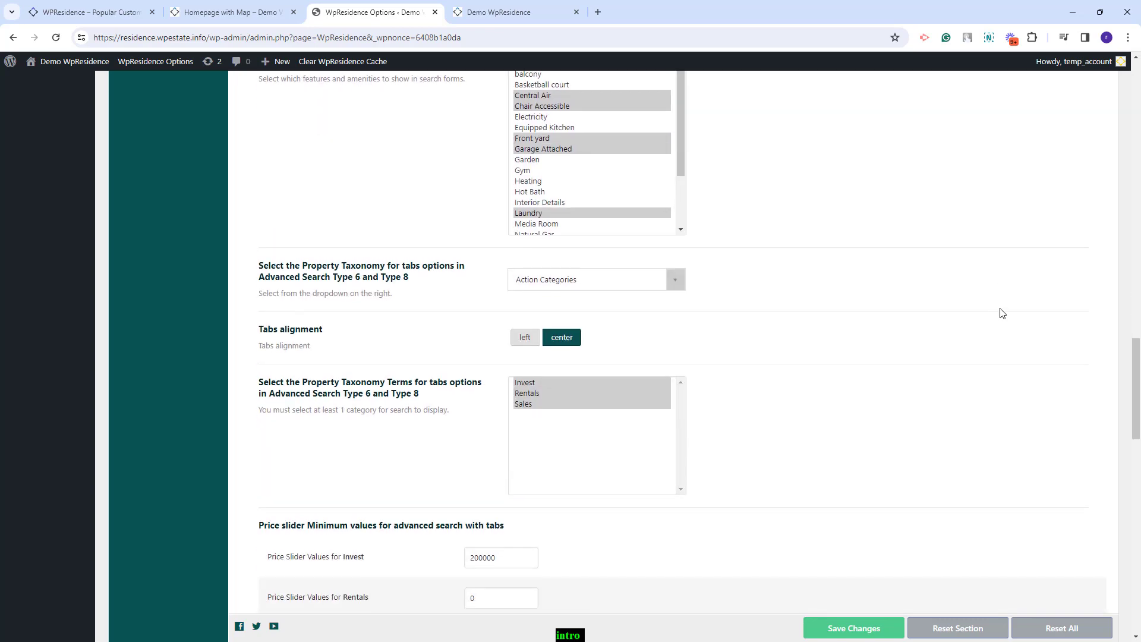
pyautogui.scroll(-1, 1002, 313)
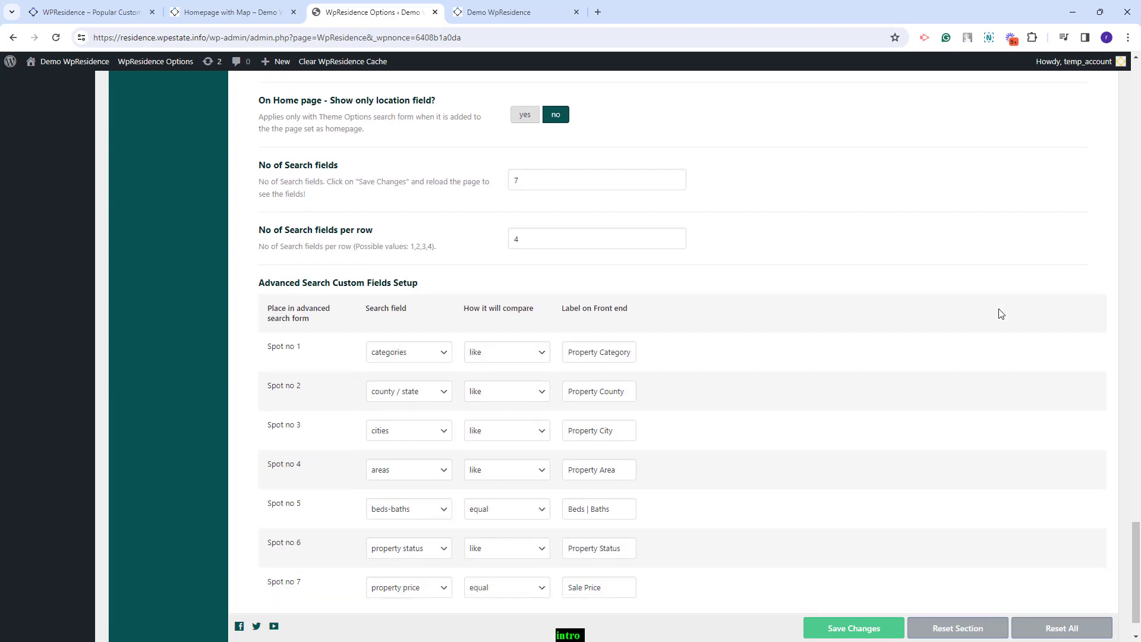
pyautogui.scroll(-1, 1001, 314)
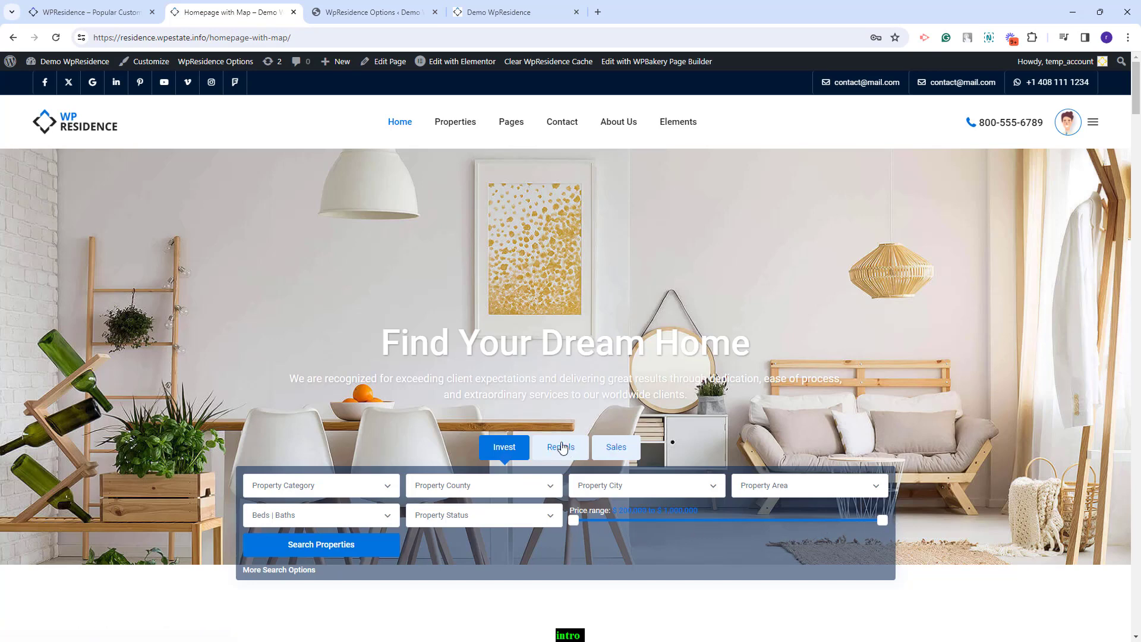
# Step: Change Spot no 7 to property-price-v2 in the Invest, Rentals and Sales search forms
pyautogui.hotkey('ctrl', 'Tab')
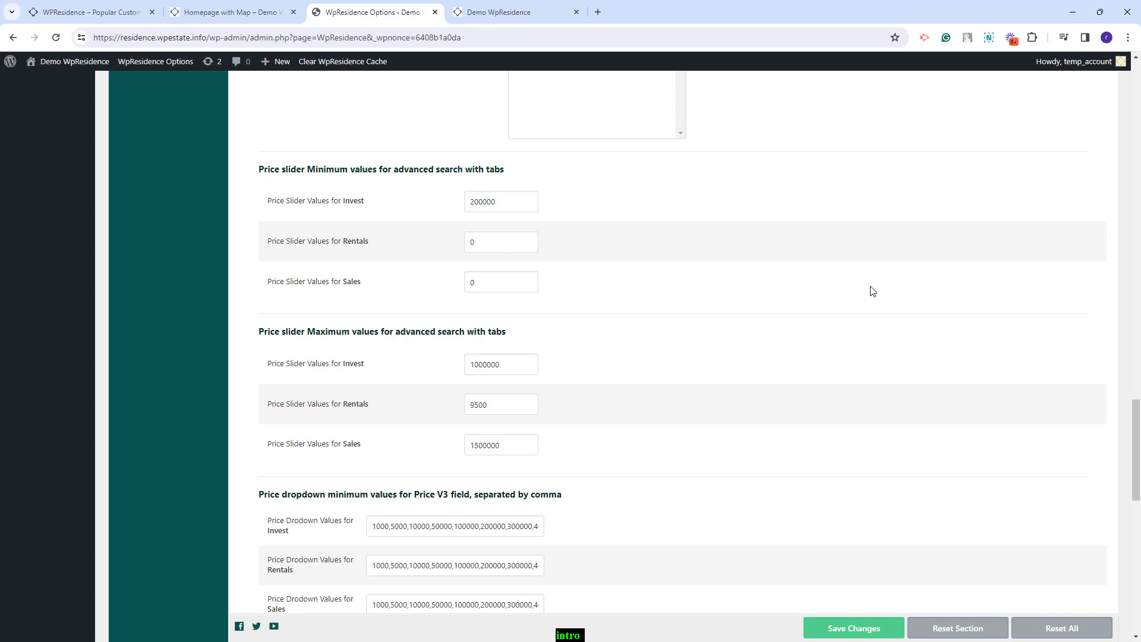
pyautogui.scroll(-3, 892, 416)
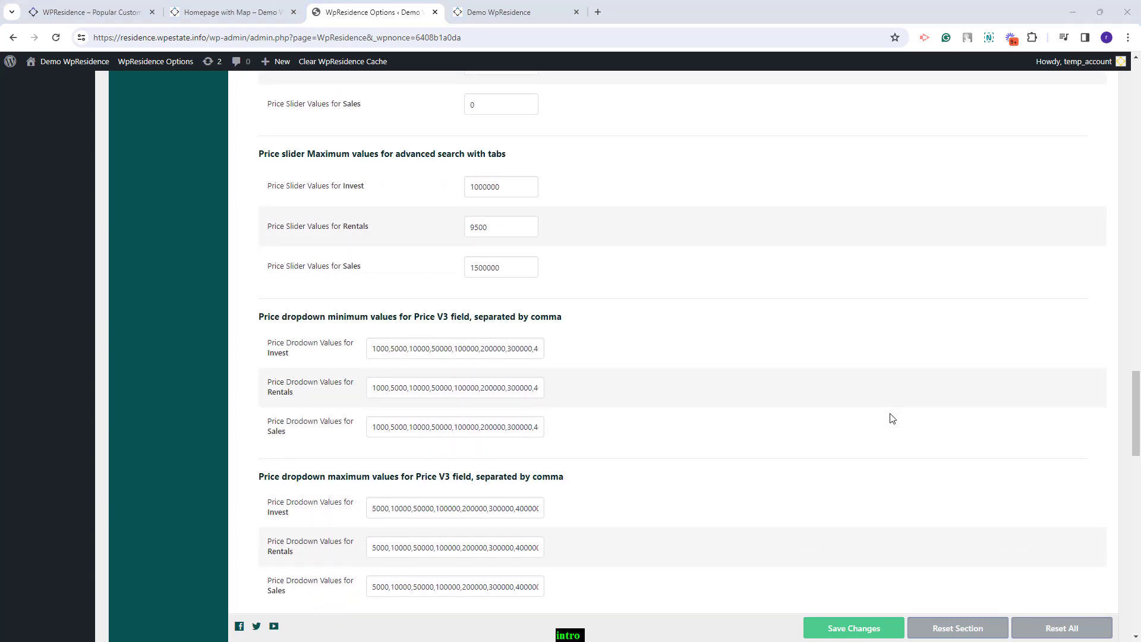
pyautogui.scroll(-11, 891, 418)
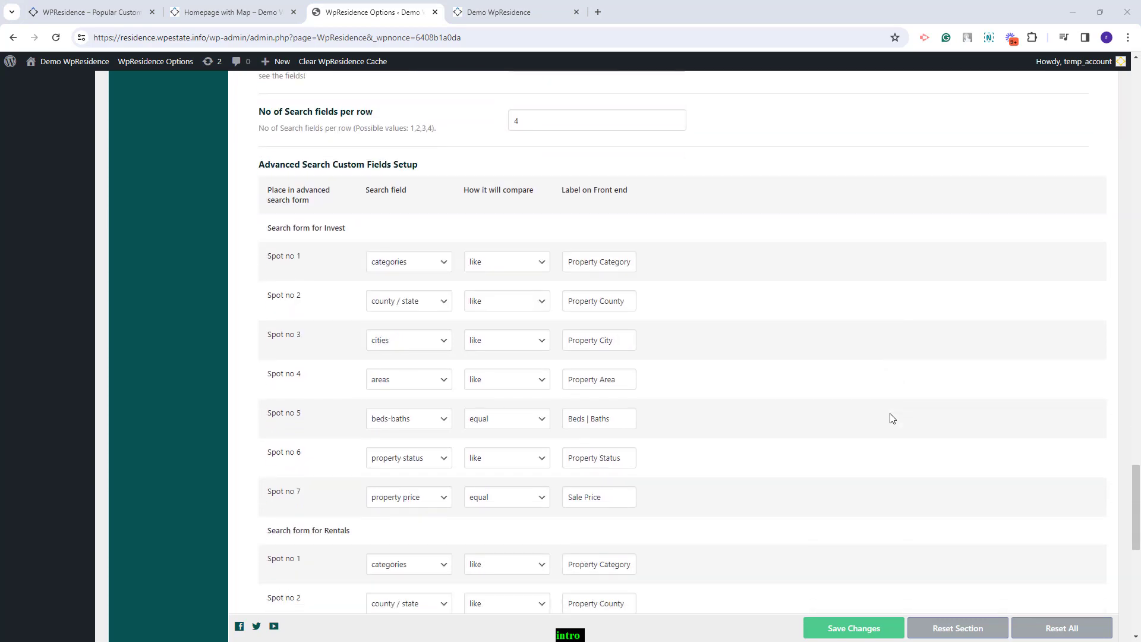
pyautogui.click(386, 498)
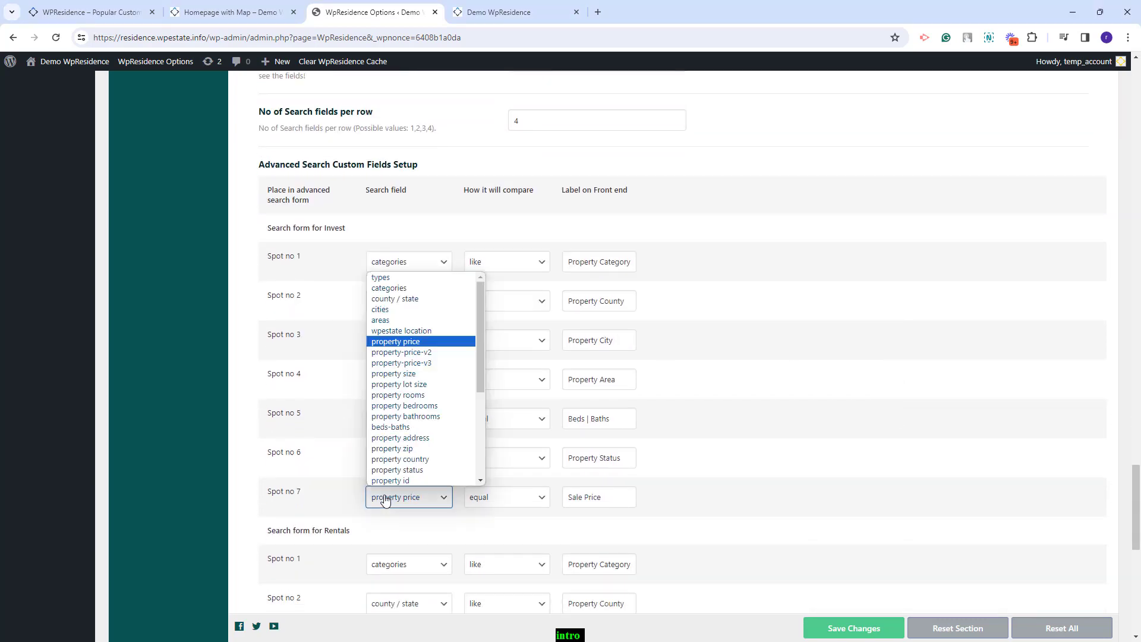
pyautogui.click(423, 352)
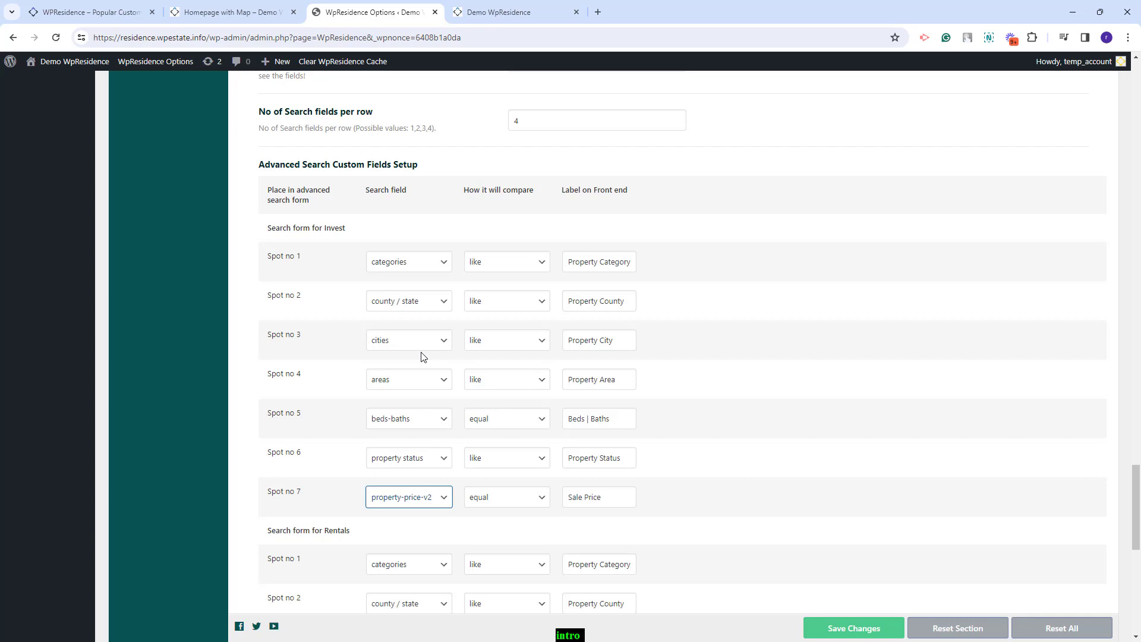
pyautogui.scroll(-5, 425, 523)
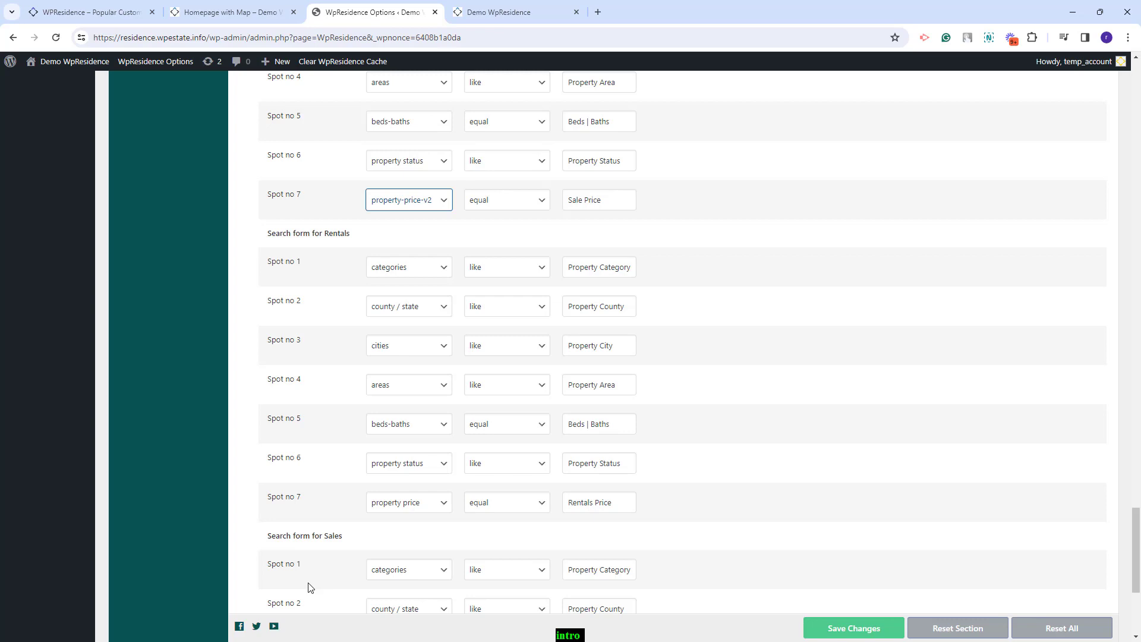
pyautogui.click(390, 503)
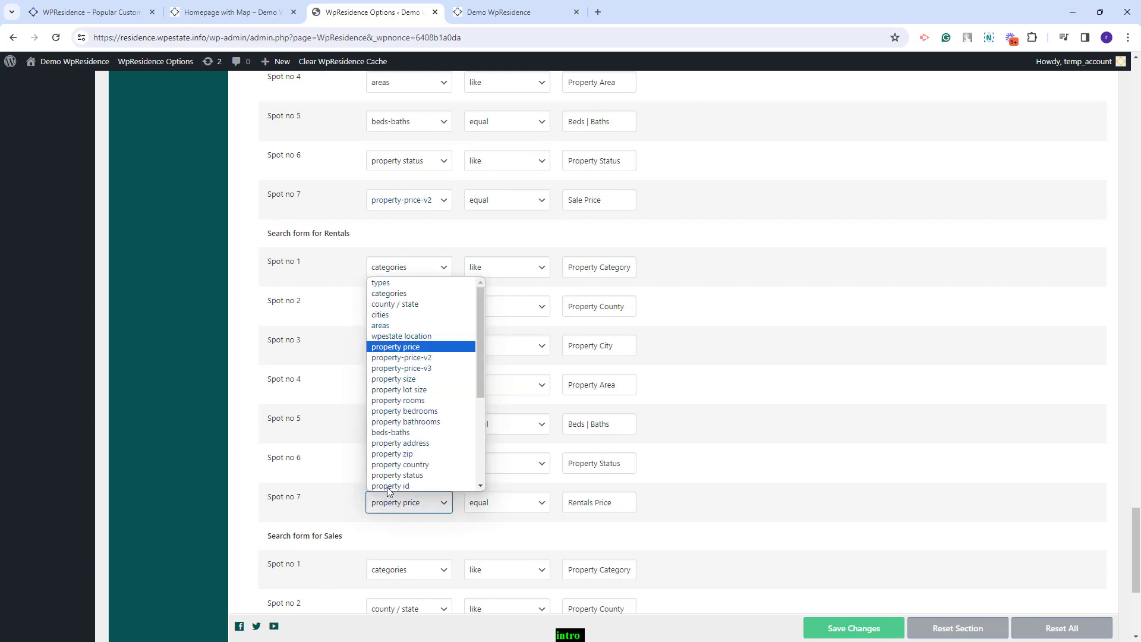
pyautogui.click(404, 365)
pyautogui.scroll(-5, 380, 535)
pyautogui.click(384, 534)
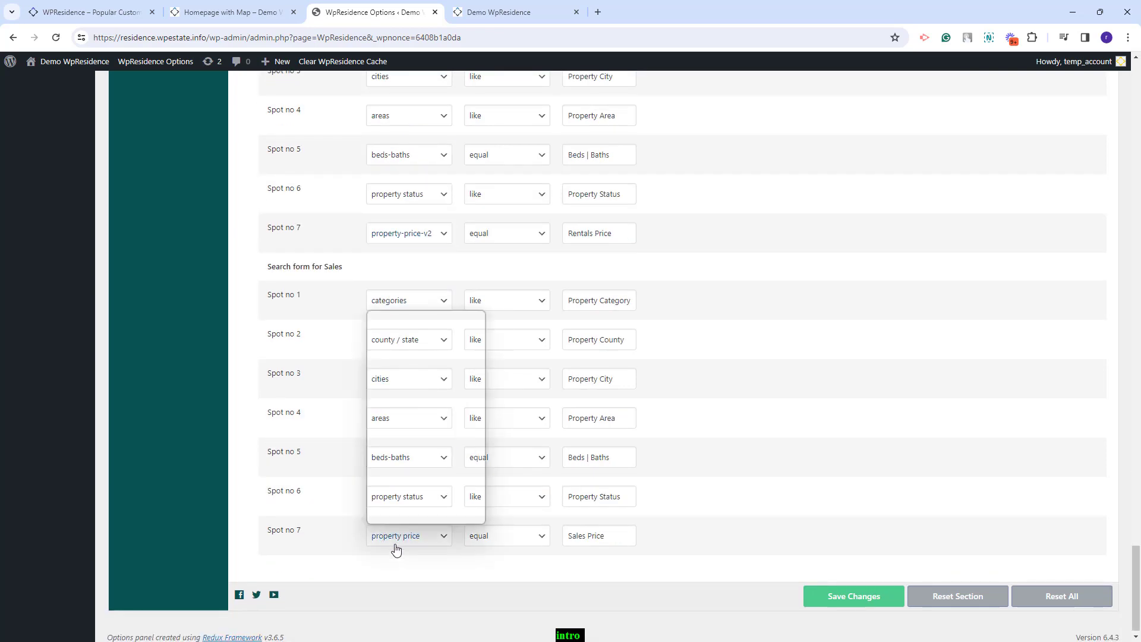
pyautogui.click(405, 399)
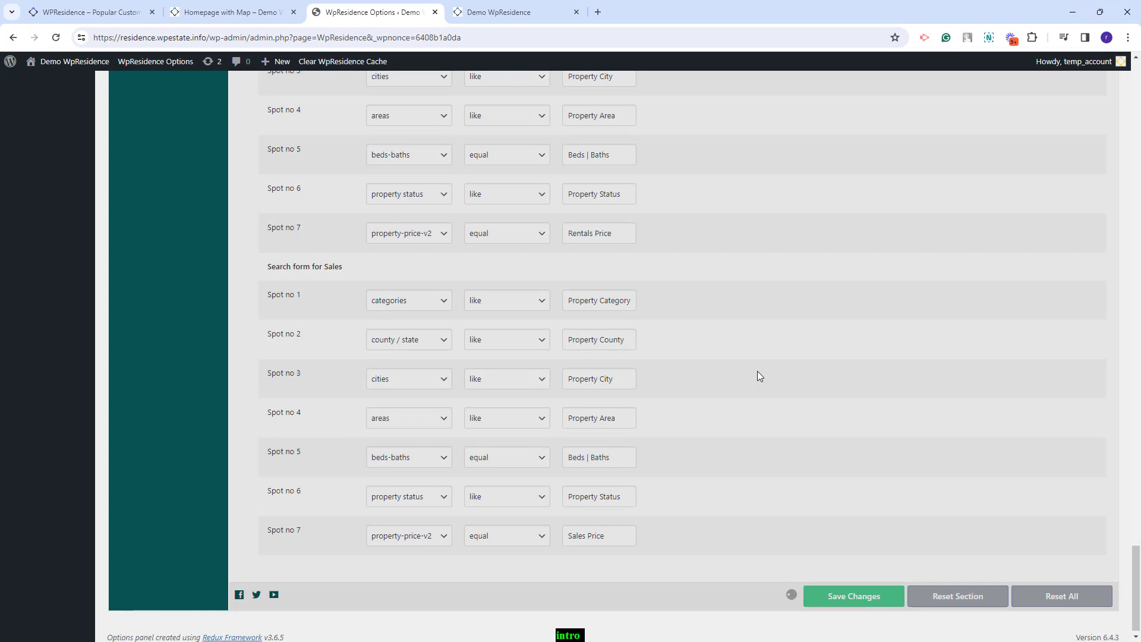
pyautogui.hotkey('ctrl', 'shift', 'Tab')
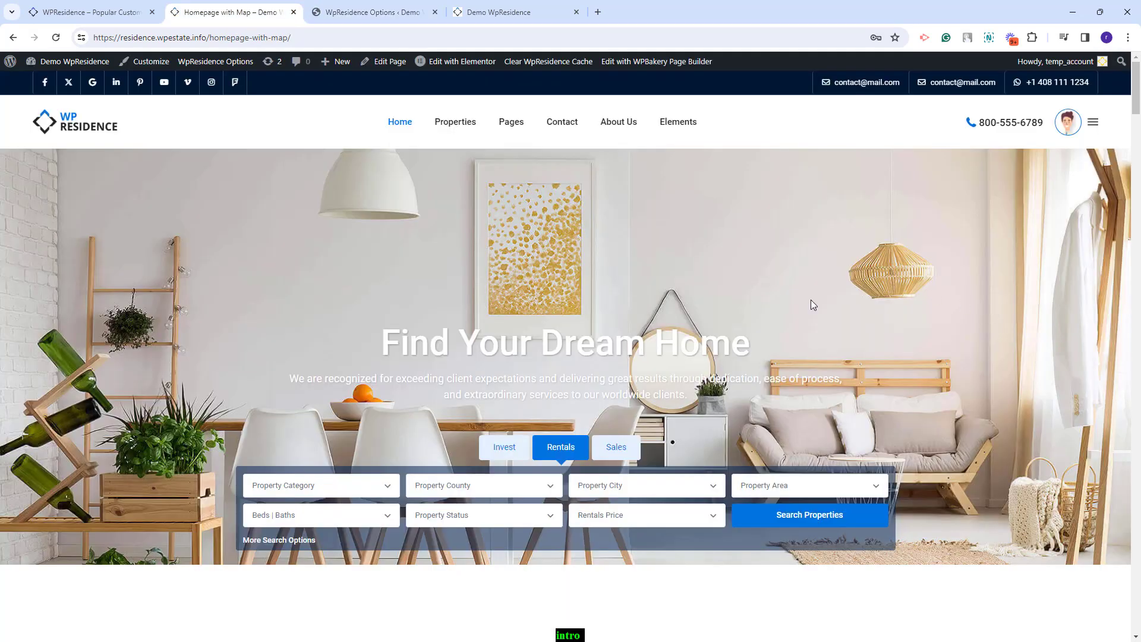
# Step: Test the homepage Rentals price popup with 100 and the max handle, then reset it to $0–$9,500
pyautogui.click(603, 524)
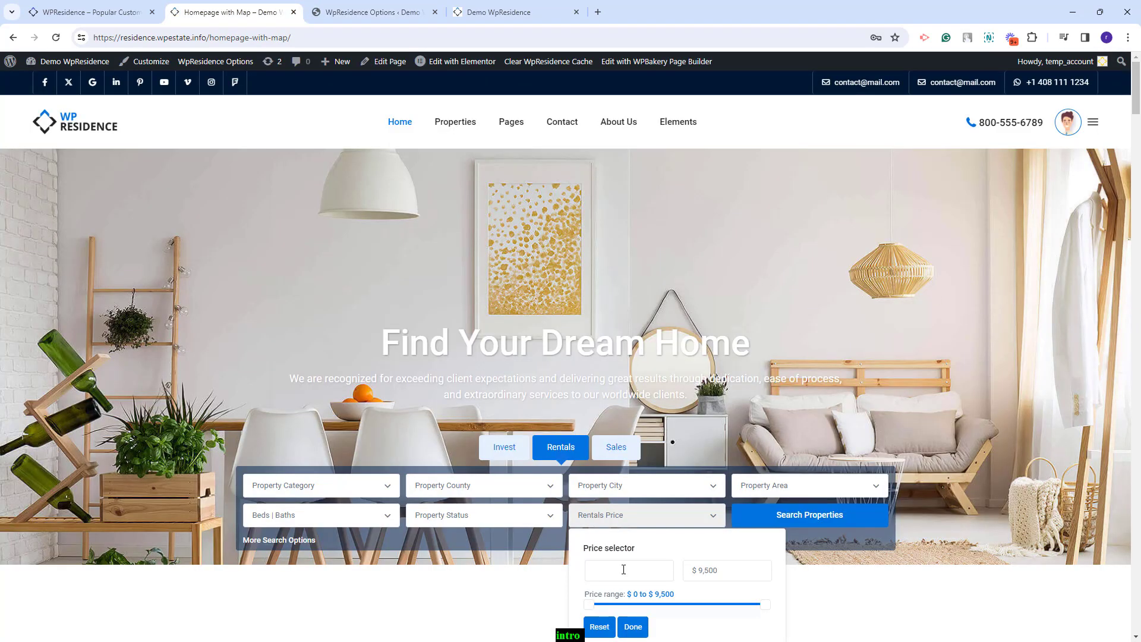
pyautogui.write('100')
pyautogui.moveTo(766, 604)
pyautogui.mouseDown()
pyautogui.moveTo(613, 605)
pyautogui.moveTo(760, 604)
pyautogui.mouseUp()
pyautogui.click(599, 627)
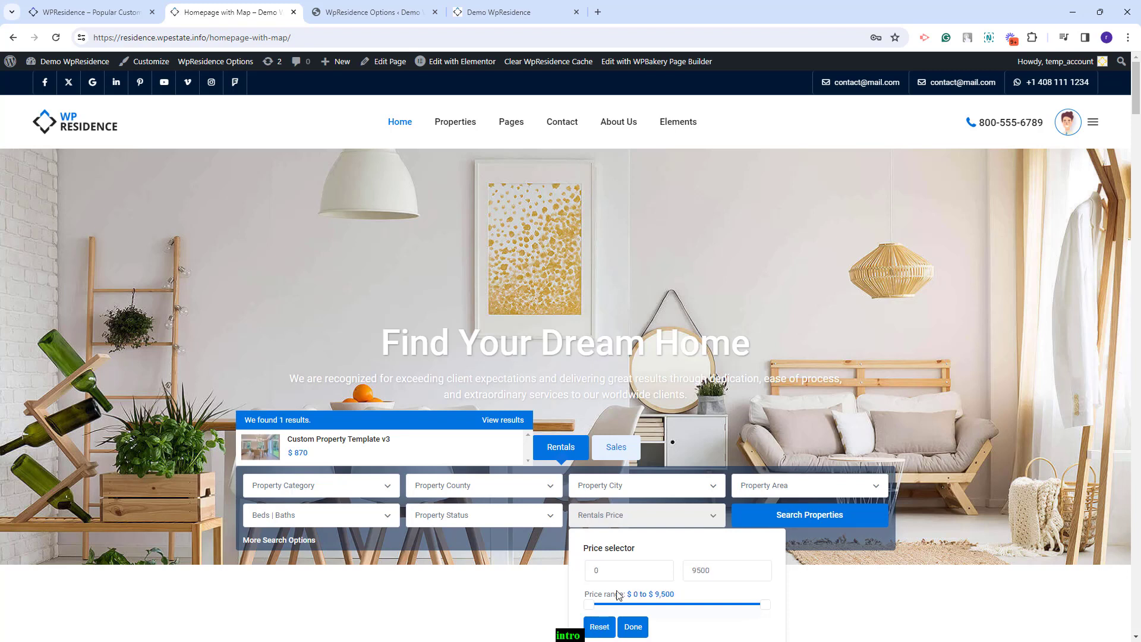
pyautogui.click(634, 628)
pyautogui.hotkey('ctrl', 'Tab')
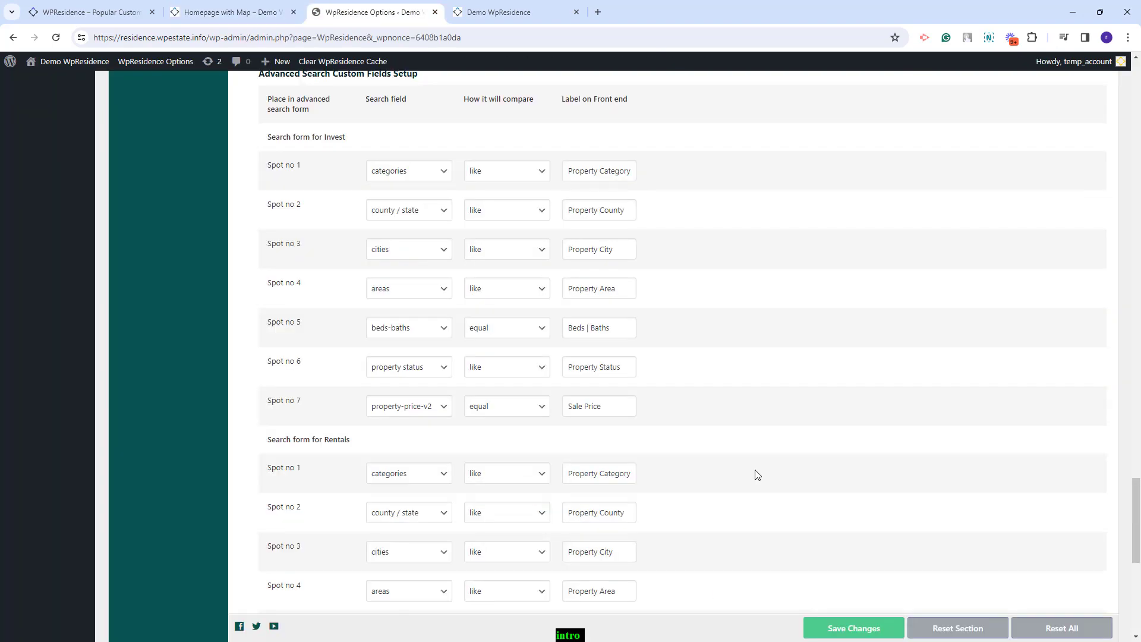
# Step: Keep Invest Spot no 7 on property-price-v3 and review the Price V3 minimum value fields
pyautogui.click(391, 412)
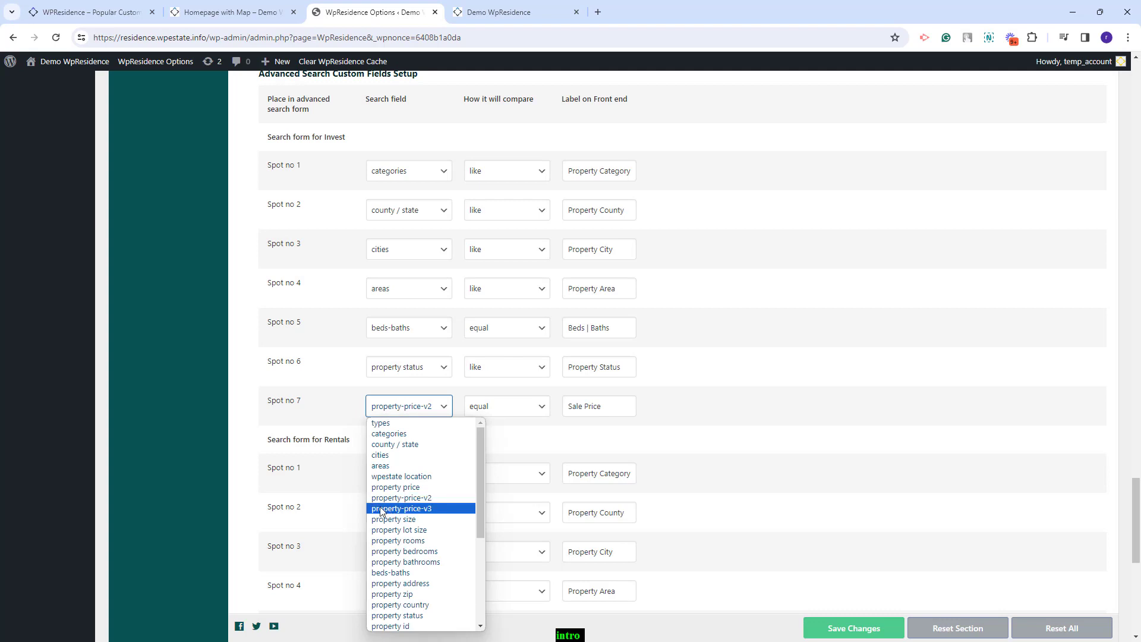
pyautogui.press('Escape')
pyautogui.scroll(-8, 426, 516)
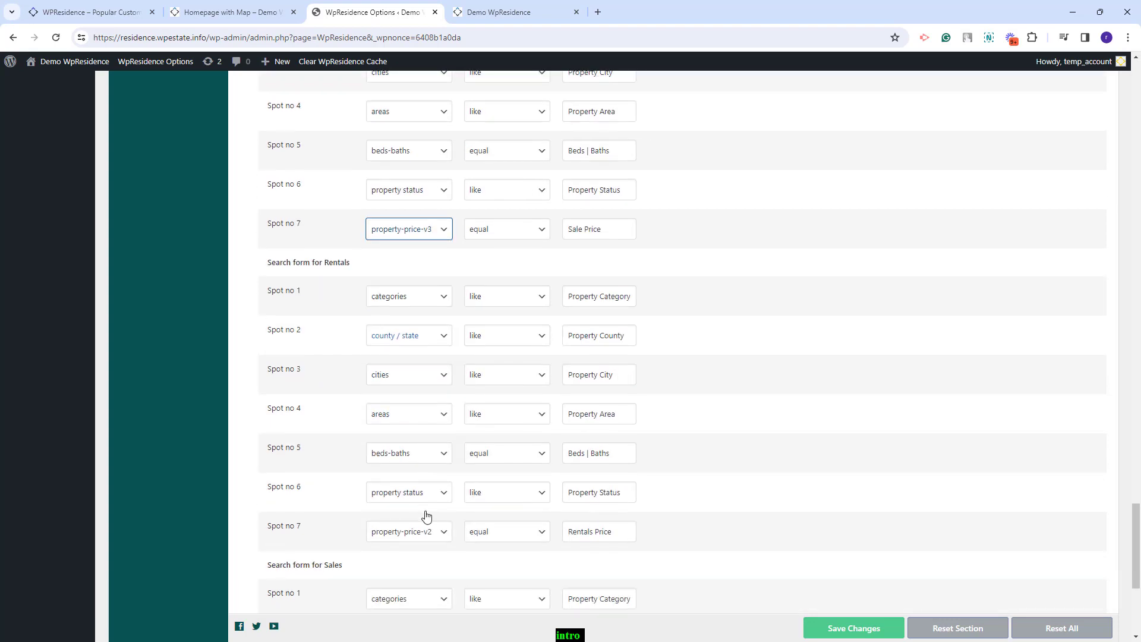
pyautogui.scroll(14, 714, 321)
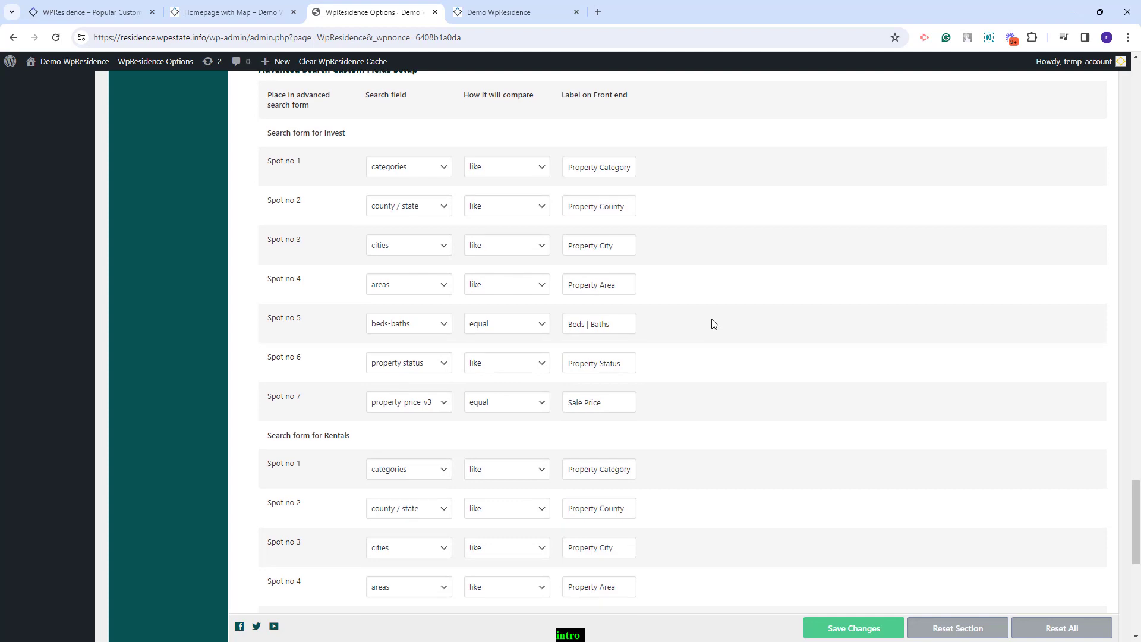
pyautogui.scroll(2, 714, 323)
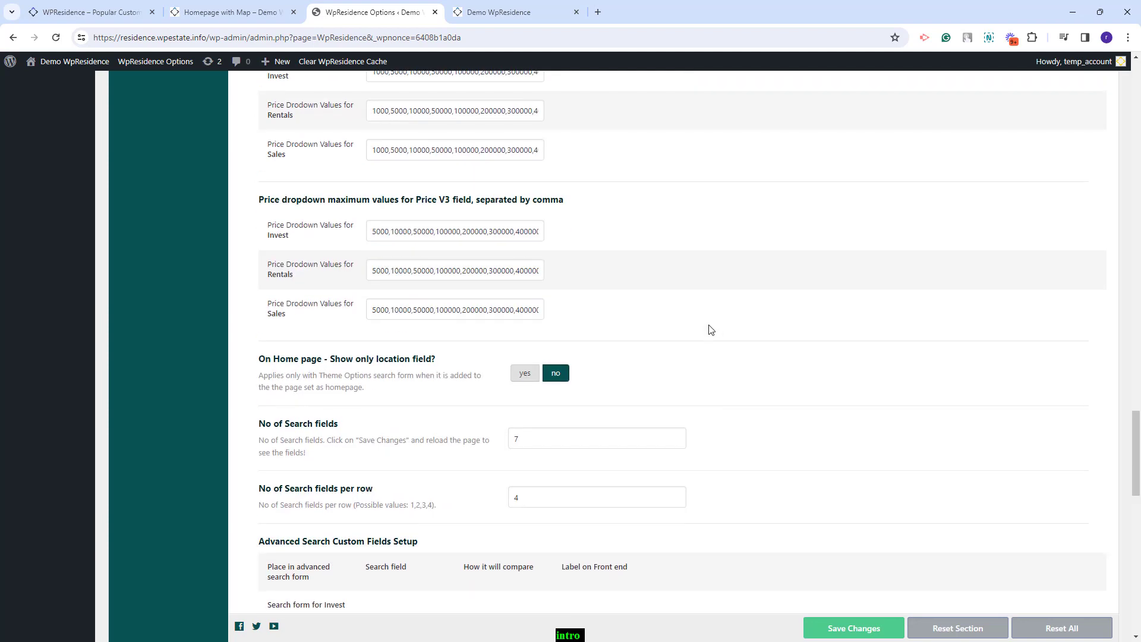
pyautogui.scroll(2, 711, 330)
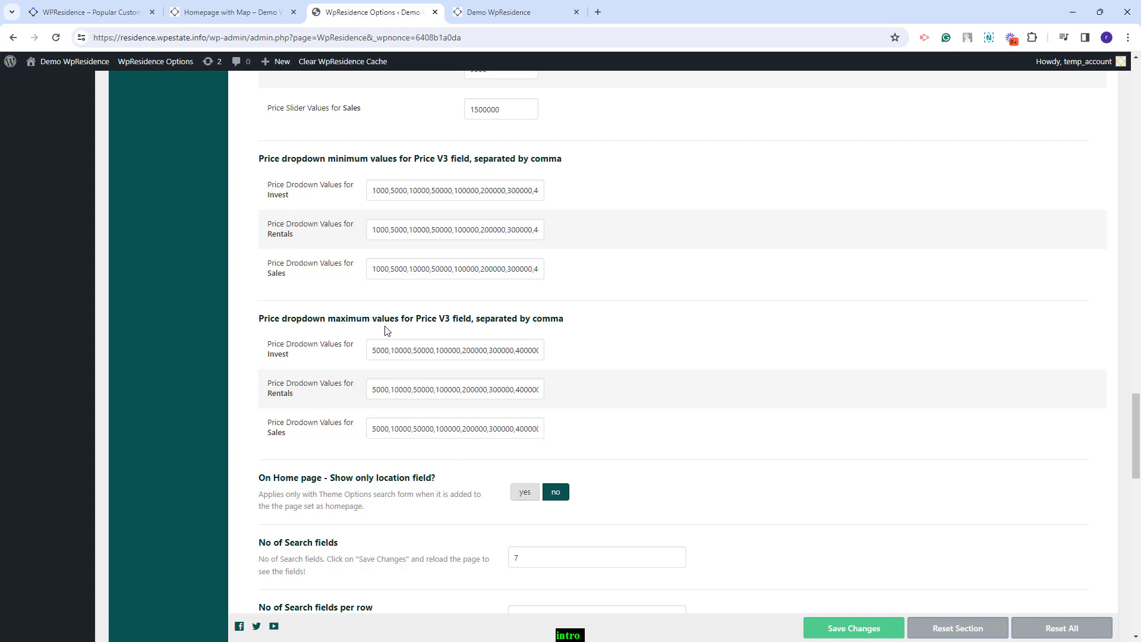
pyautogui.moveTo(373, 190); pyautogui.dragTo(585, 210)
pyautogui.moveTo(372, 229); pyautogui.dragTo(571, 237)
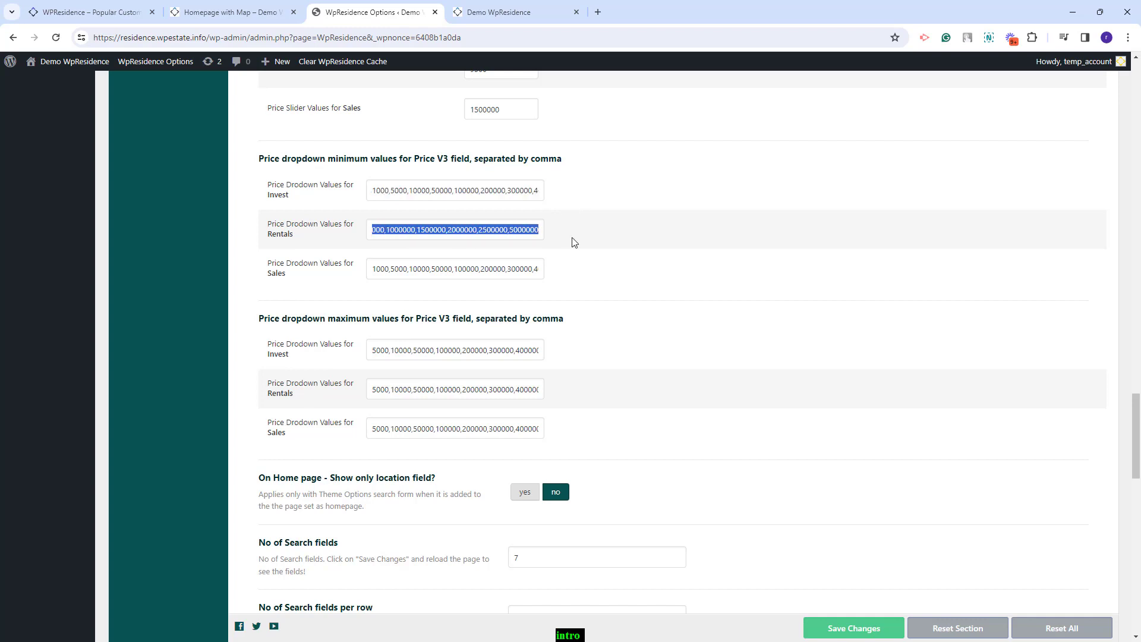
pyautogui.hotkey('ctrl', 'shift', 'Tab')
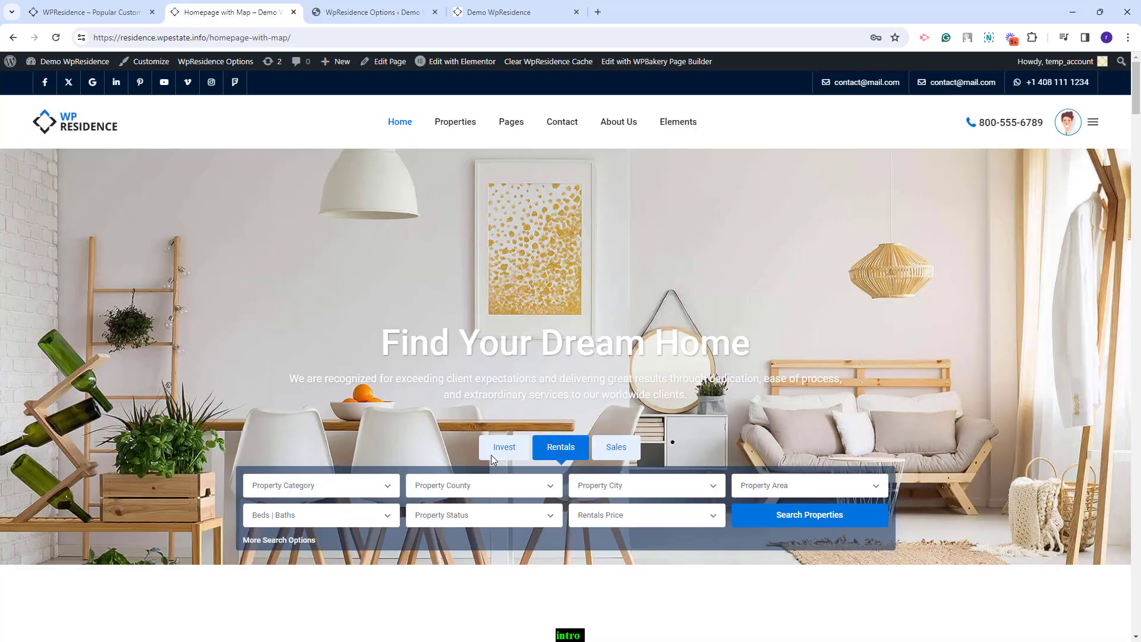
pyautogui.click(633, 526)
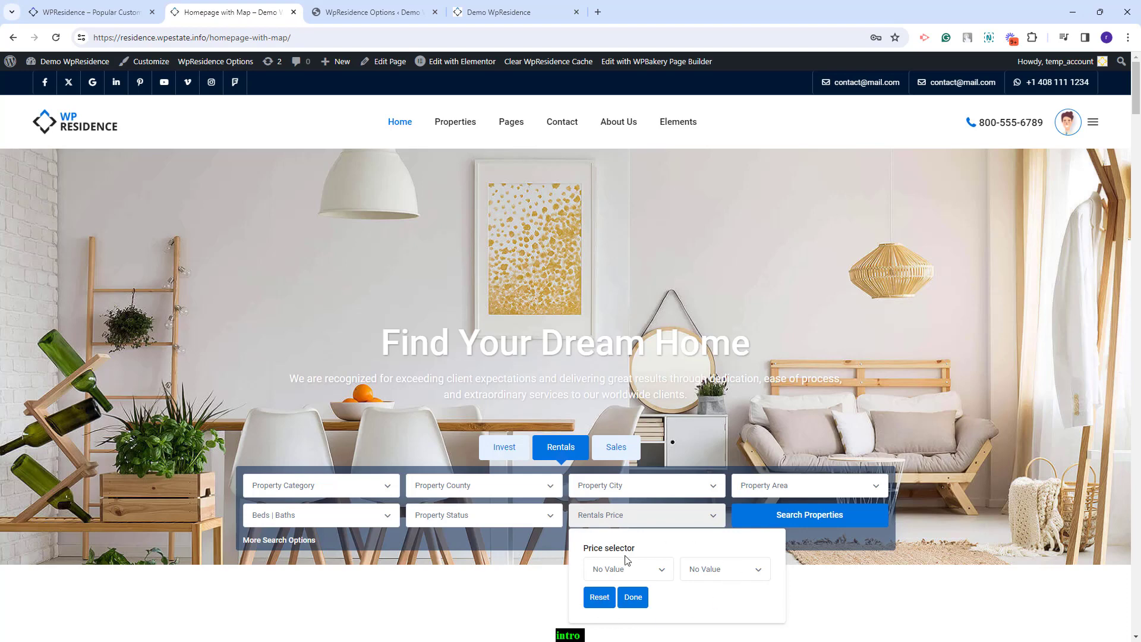
pyautogui.click(629, 571)
pyautogui.scroll(-1, 629, 570)
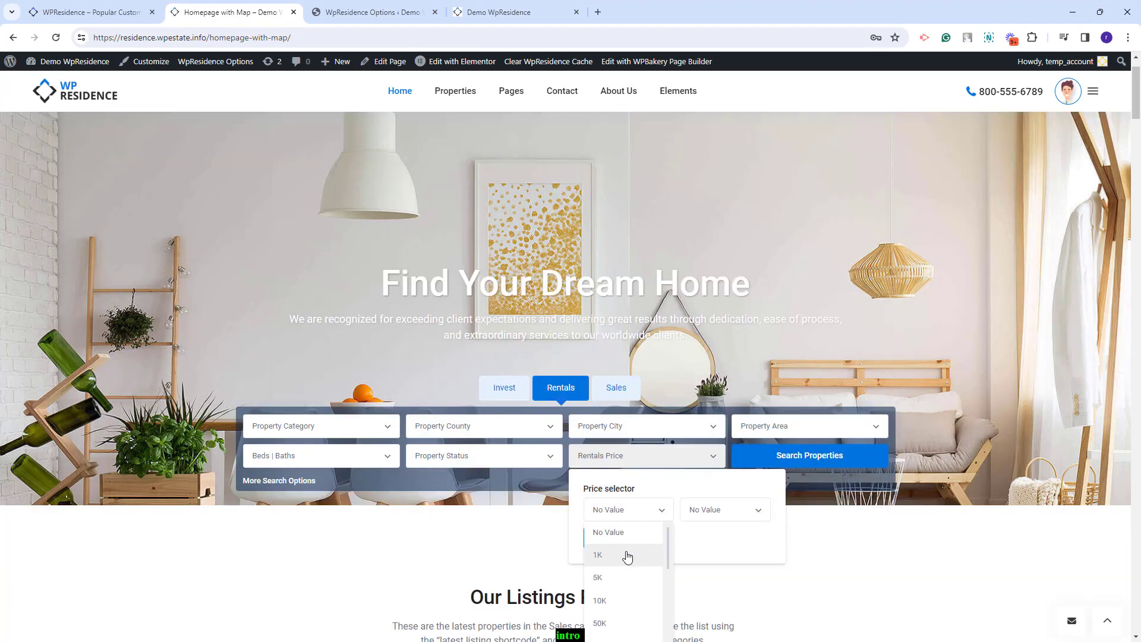
pyautogui.click(716, 512)
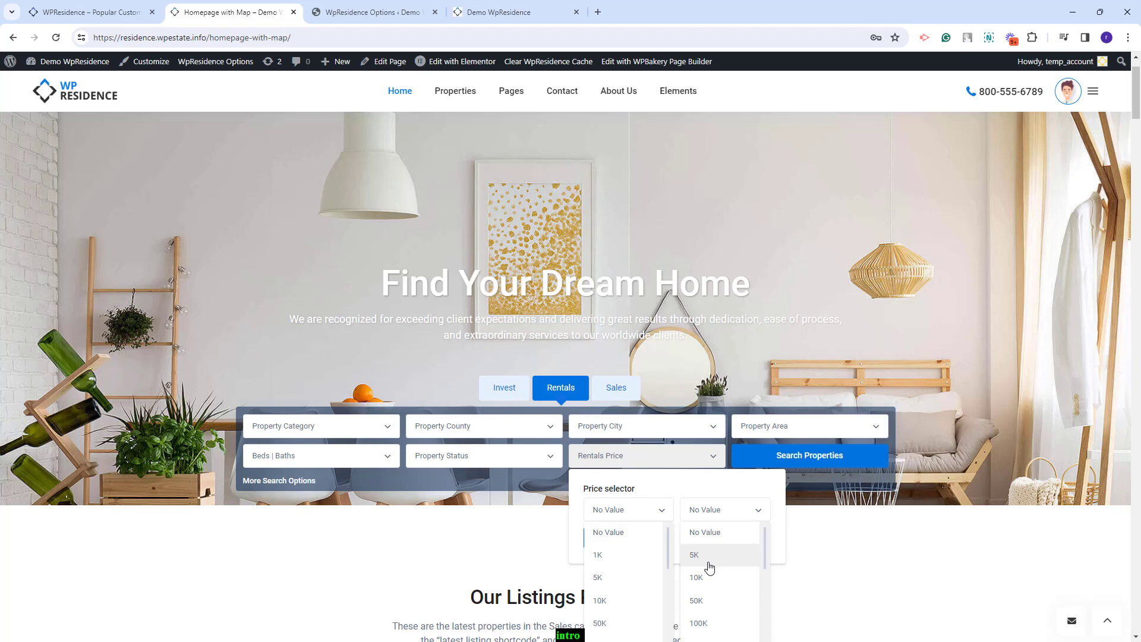
pyautogui.click(262, 617)
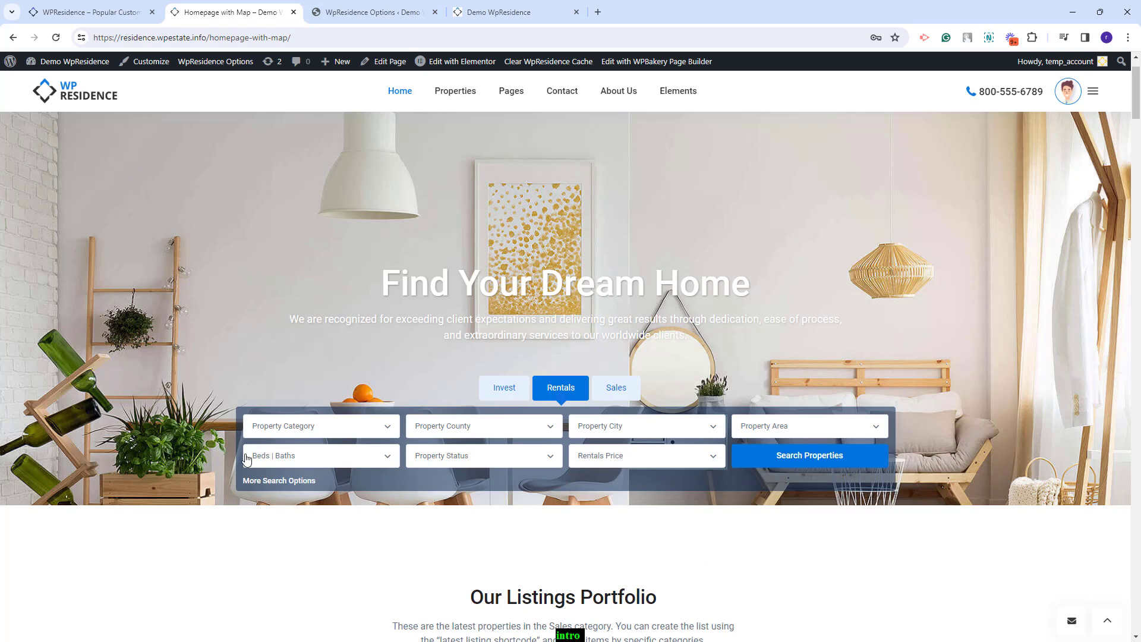
pyautogui.scroll(-3, 1011, 434)
# Step: Run the Rentals property search, then return to the main homepage tab
pyautogui.click(819, 284)
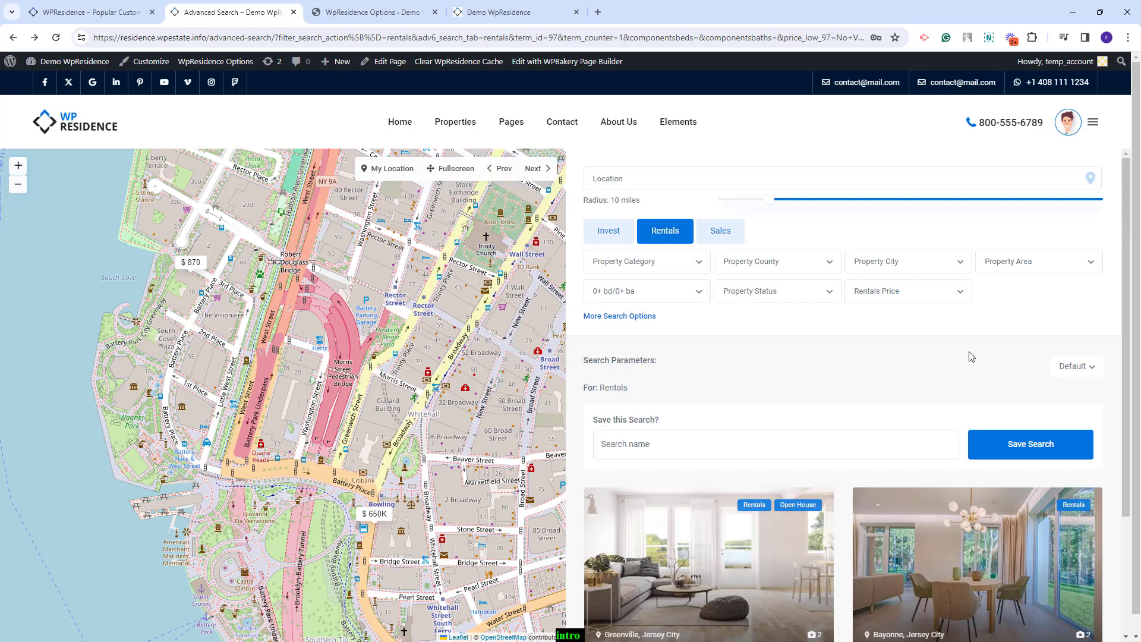
pyautogui.hotkey('ctrl', '4')
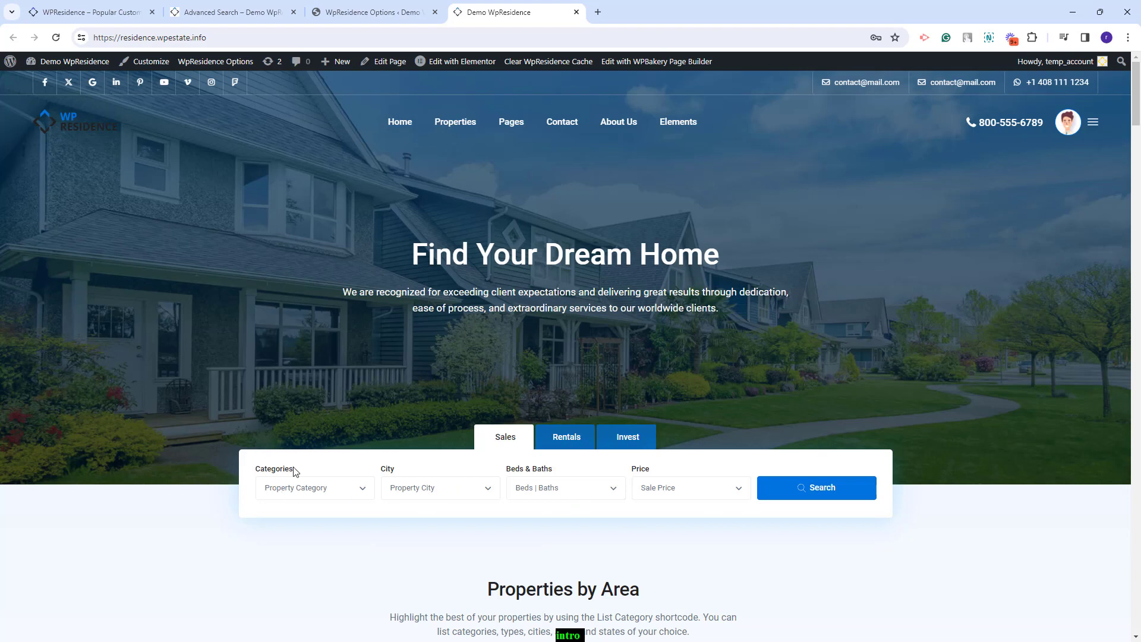
# Step: In Elementor, make the search form's Price field a 'price' slider spanning 0 to 1500000
pyautogui.click(462, 61)
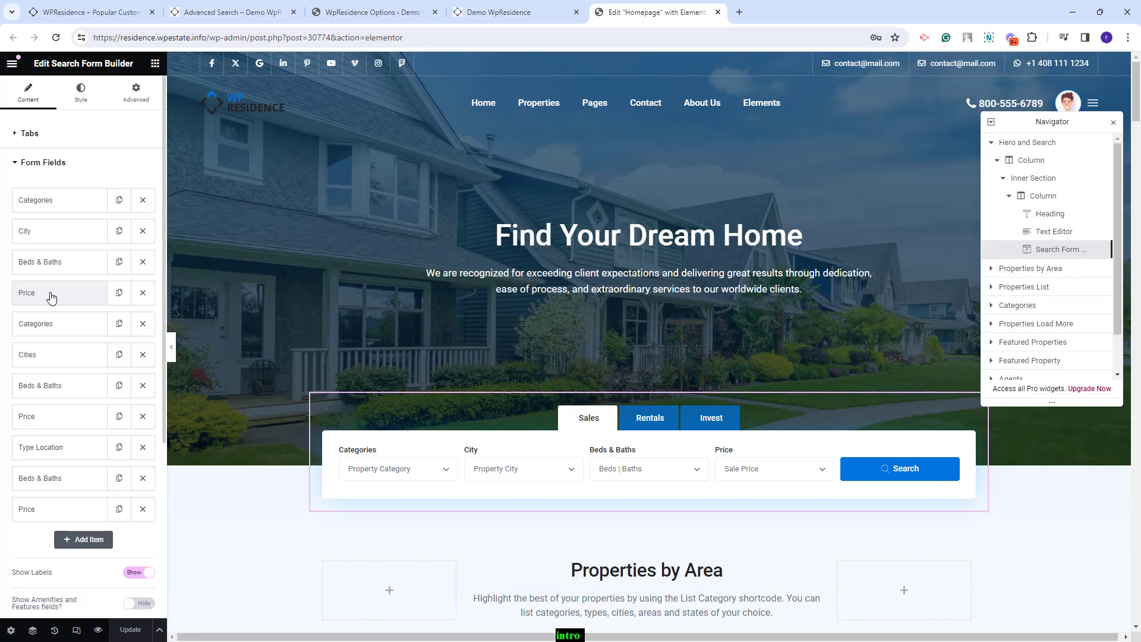
pyautogui.click(52, 298)
pyautogui.click(104, 324)
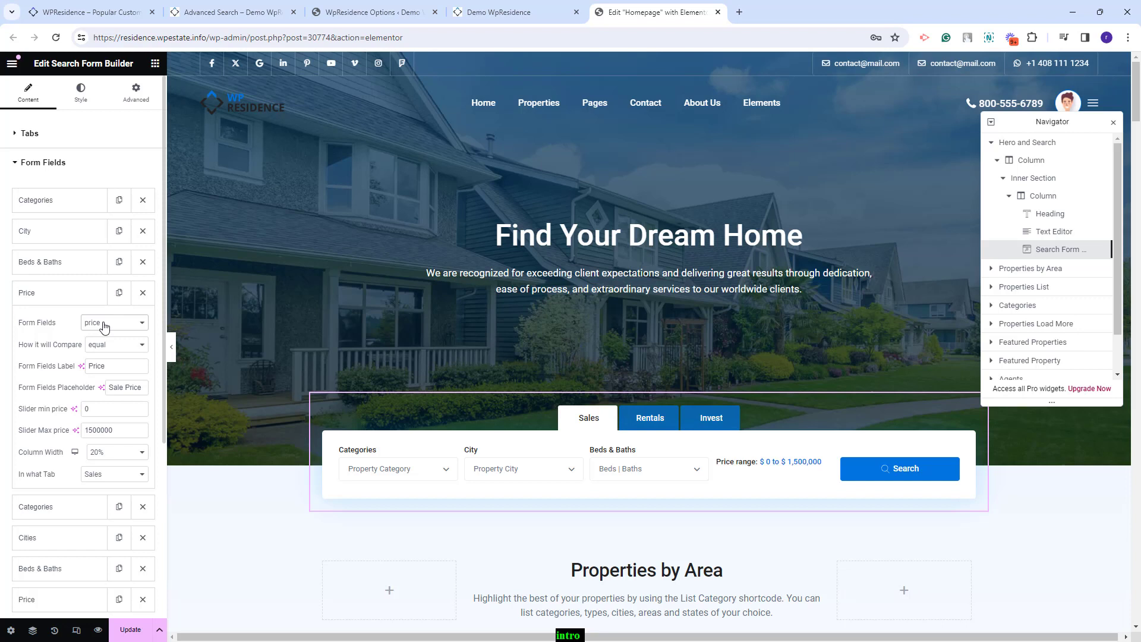
pyautogui.click(110, 324)
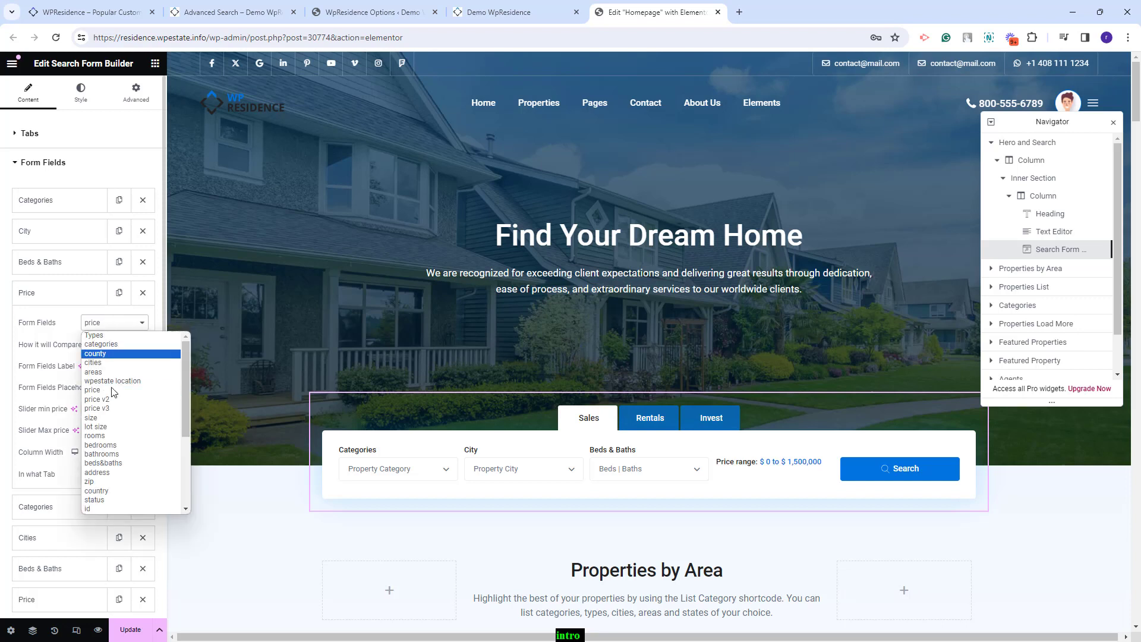
pyautogui.click(91, 392)
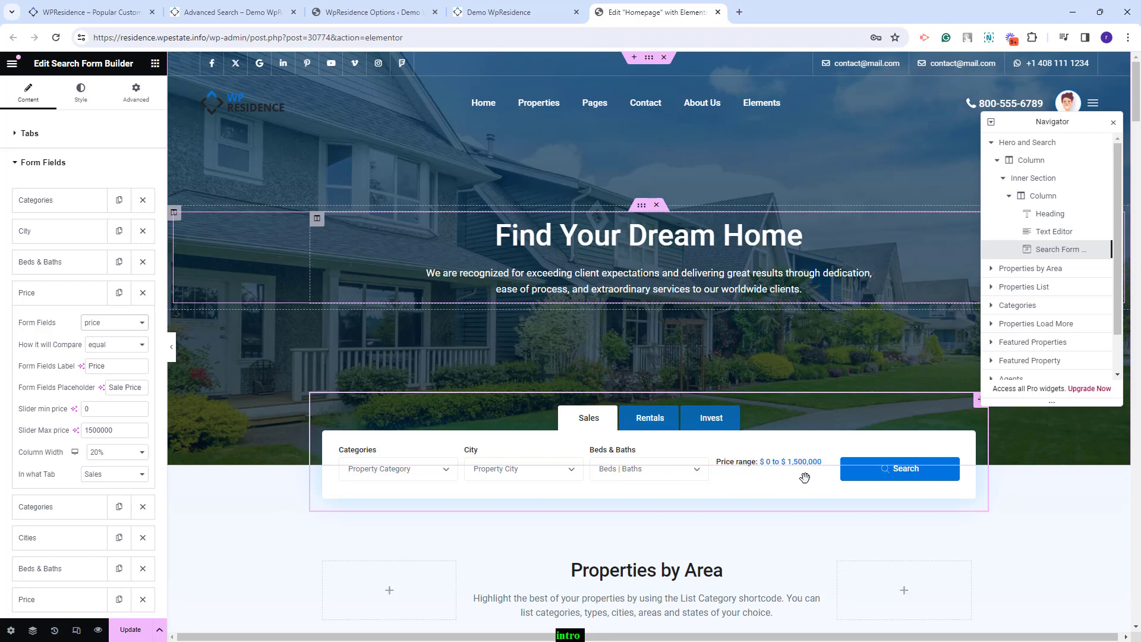
pyautogui.click(94, 409)
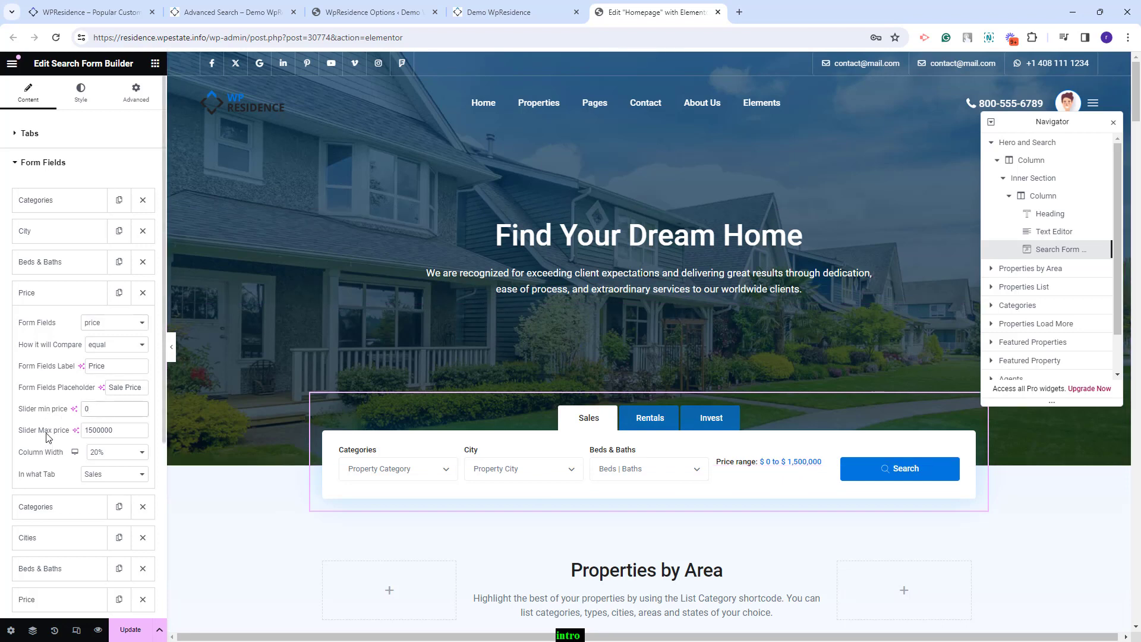
pyautogui.click(127, 434)
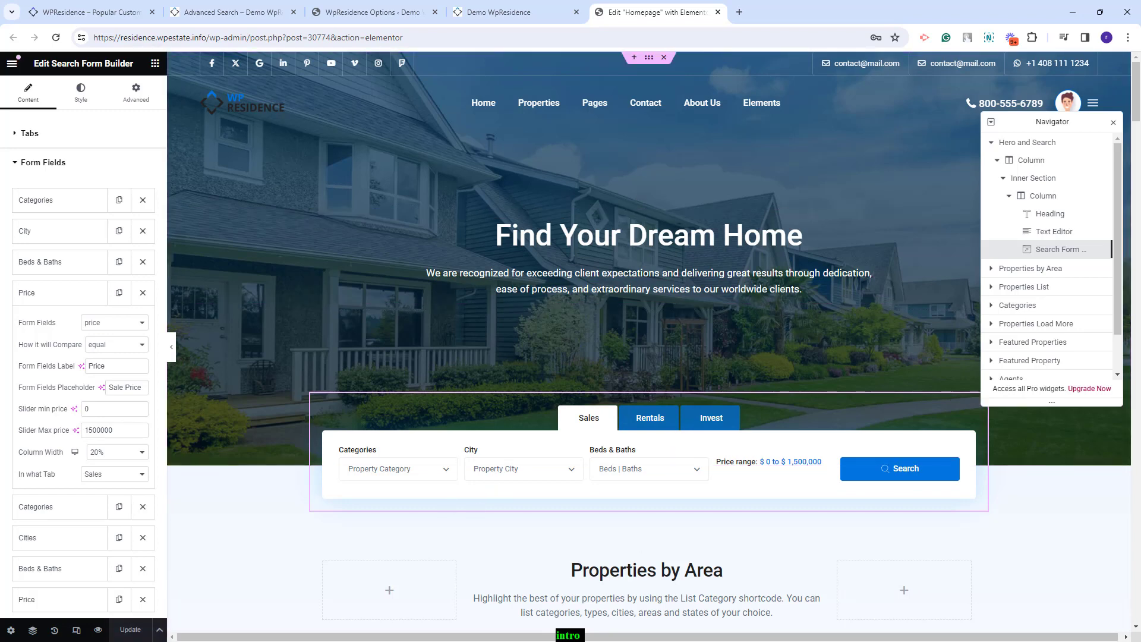
pyautogui.click(526, 13)
# Step: Set Show Slider for Price to 'no' in WpResidence Options, save, and recheck the homepage
pyautogui.click(56, 38)
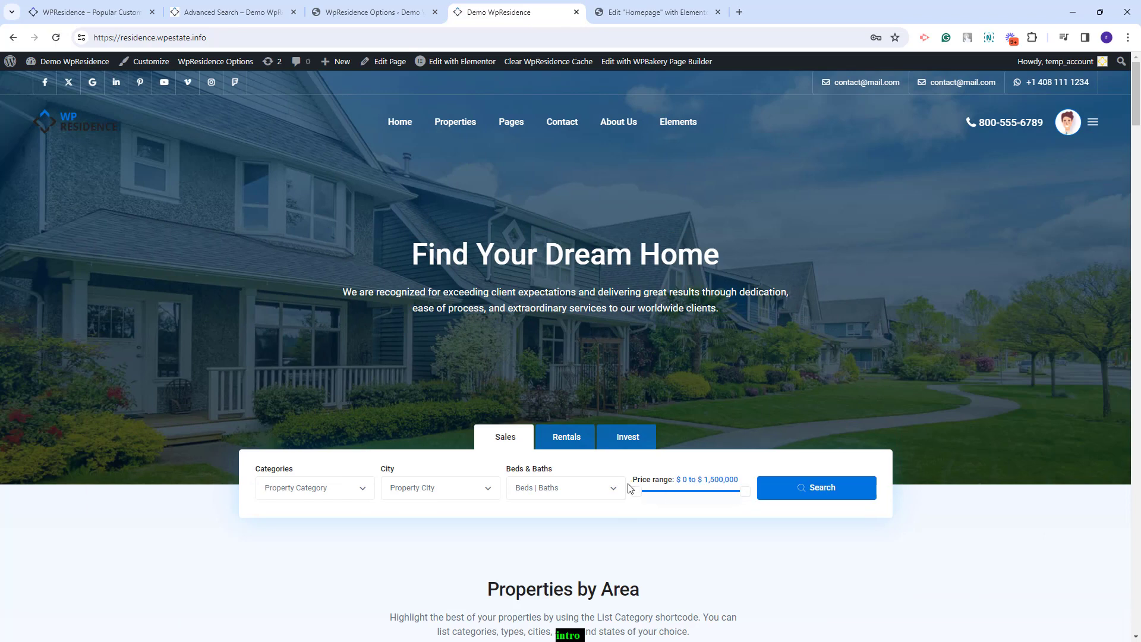
pyautogui.hotkey('ctrl', 'shift', 'Tab')
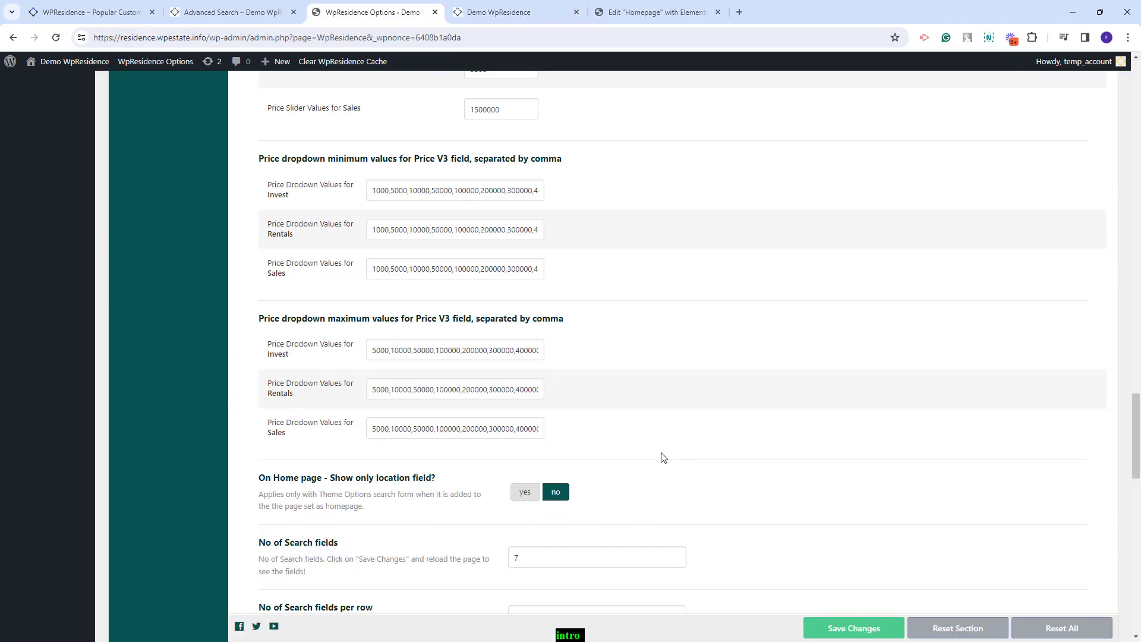
pyautogui.scroll(15, 872, 444)
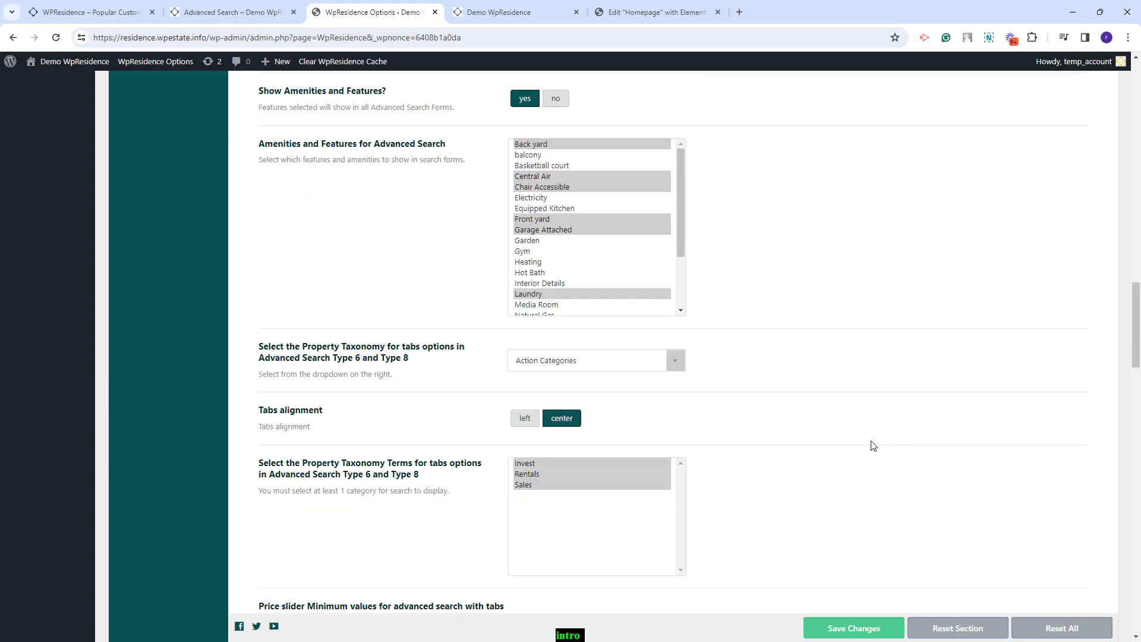
pyautogui.scroll(4, 872, 446)
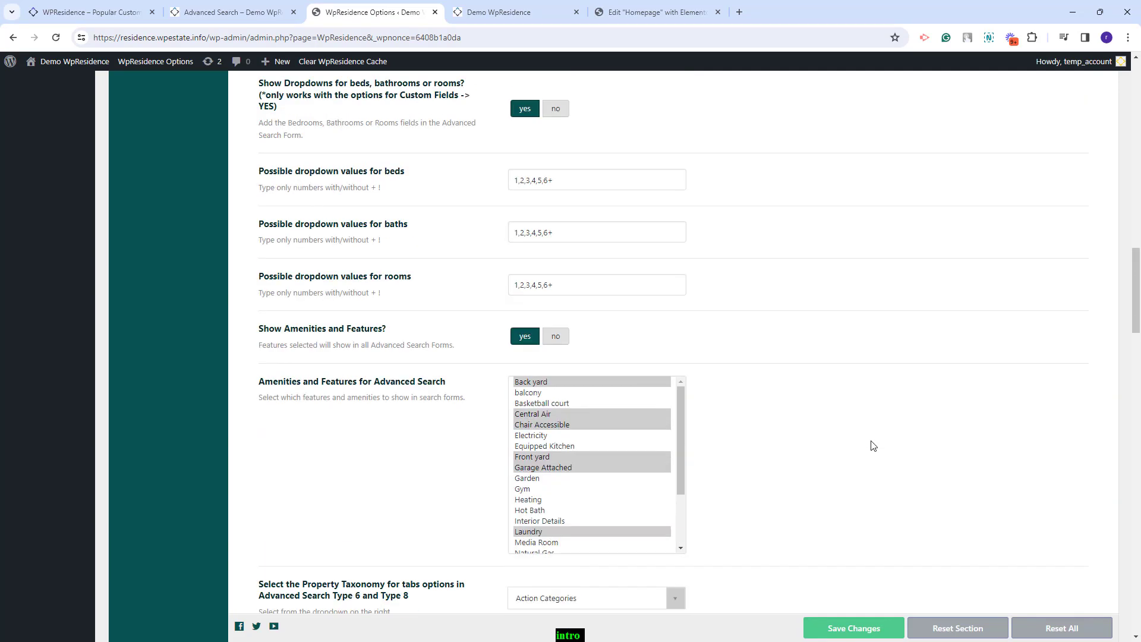
pyautogui.scroll(8, 445, 433)
pyautogui.click(561, 314)
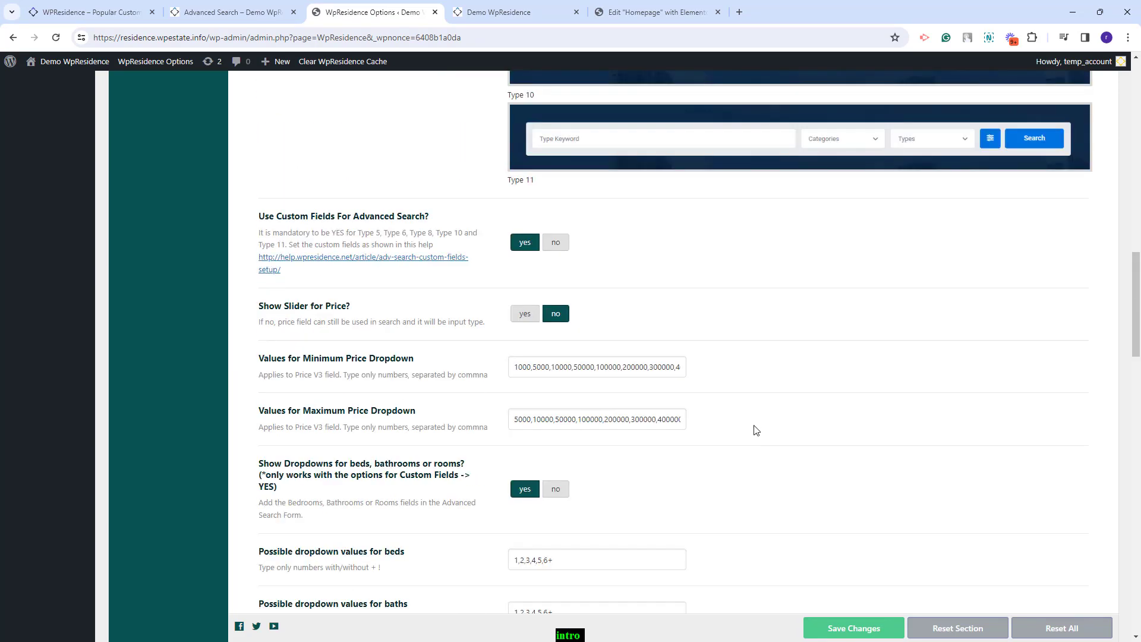
pyautogui.click(841, 627)
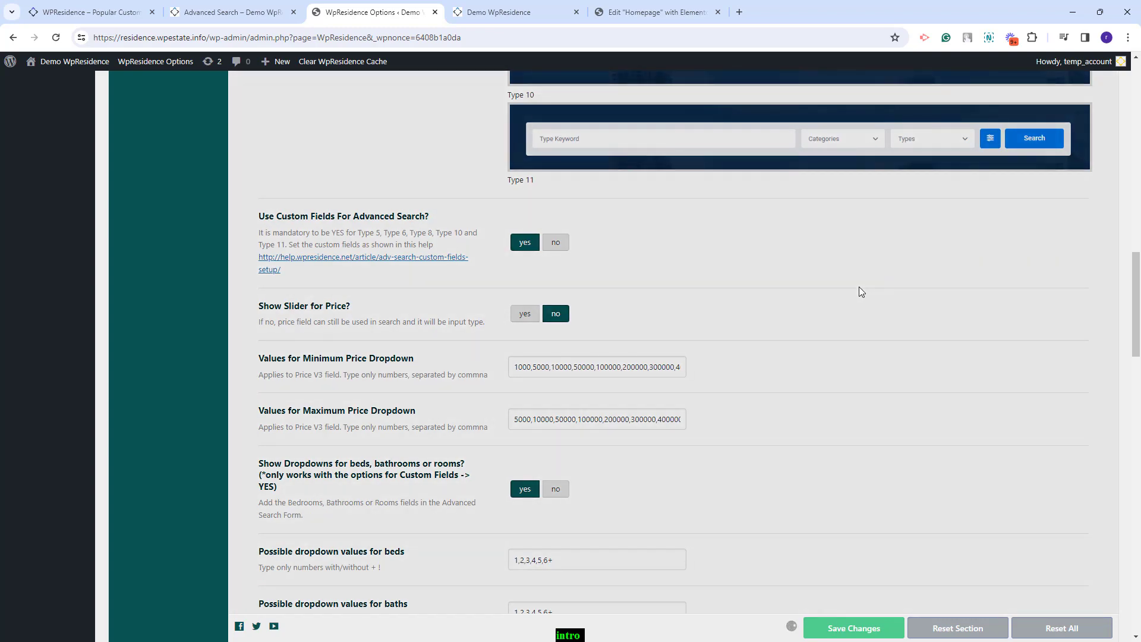
pyautogui.hotkey('ctrl', 'Tab')
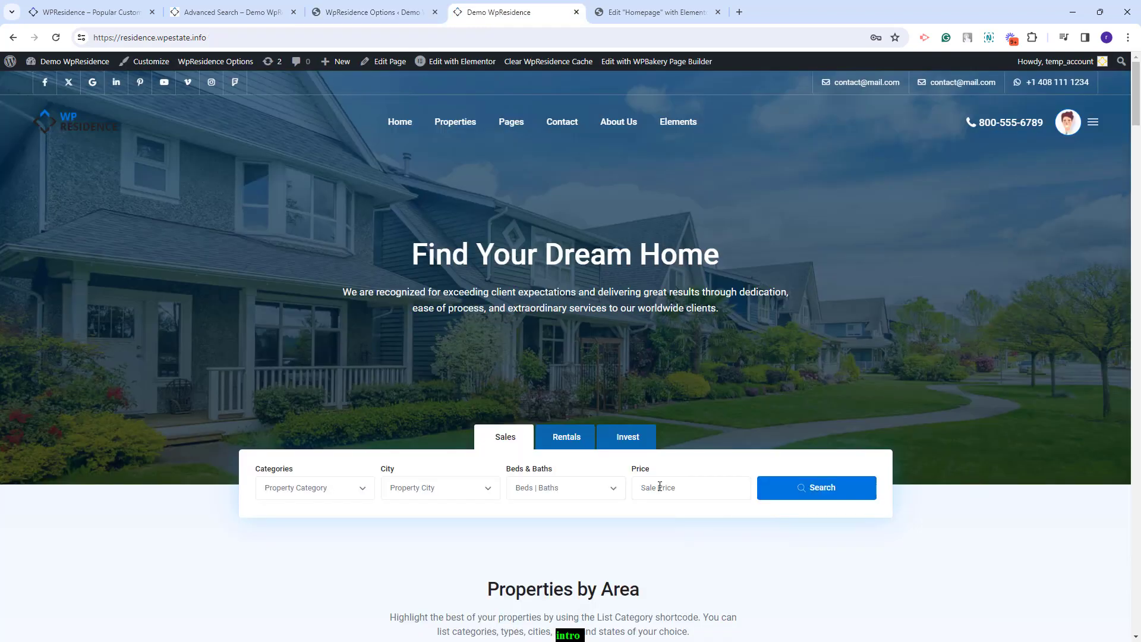
pyautogui.hotkey('ctrl', 'Tab')
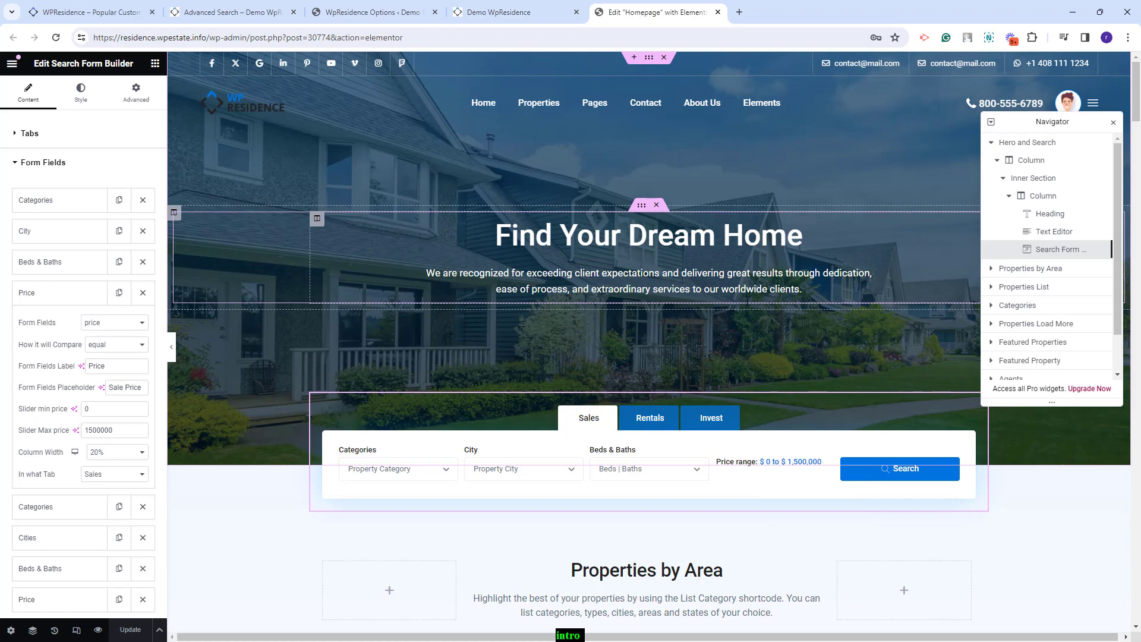
# Step: Switch the Price field to price v2 and test its popup, lowering the maximum to about $310,211
pyautogui.click(114, 324)
pyautogui.click(114, 323)
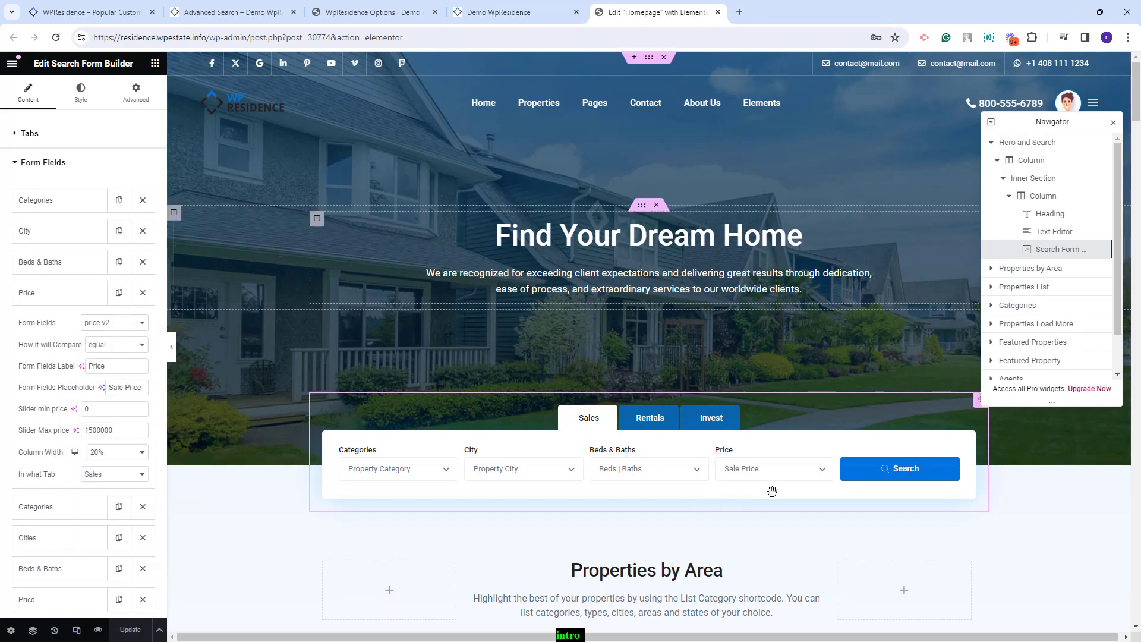
pyautogui.hotkey('ctrl', 'shift', 'Tab')
pyautogui.click(679, 498)
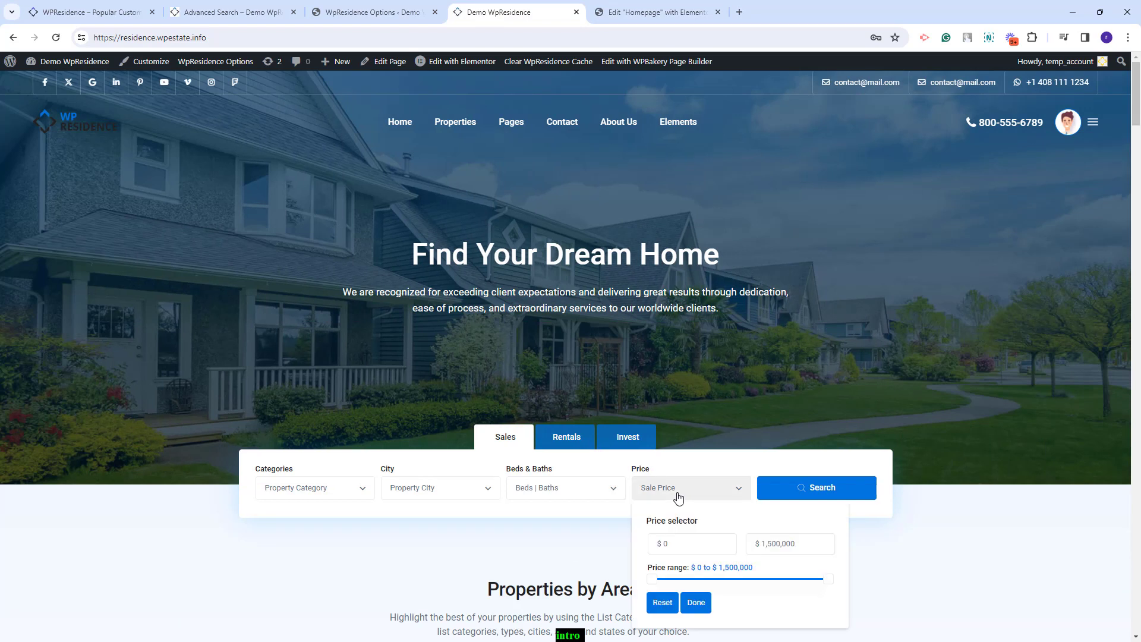
pyautogui.click(676, 540)
pyautogui.moveTo(820, 579); pyautogui.dragTo(688, 582)
pyautogui.hotkey('ctrl', 'Tab')
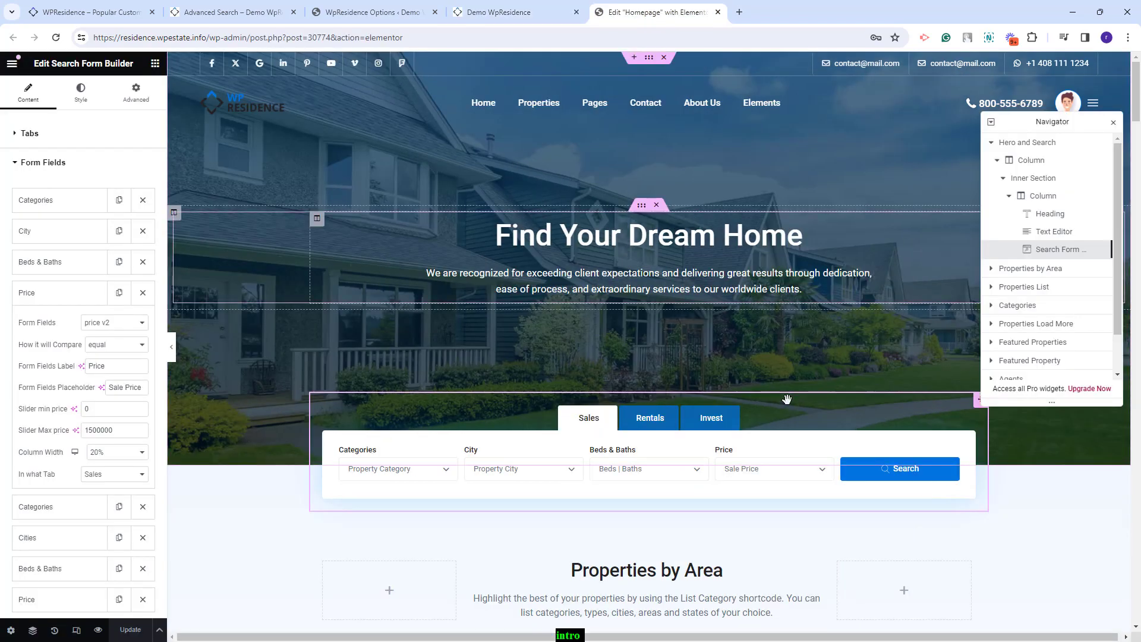
# Step: Change the Price field to price v3, paste the dropdown min and max price values, and update
pyautogui.click(114, 322)
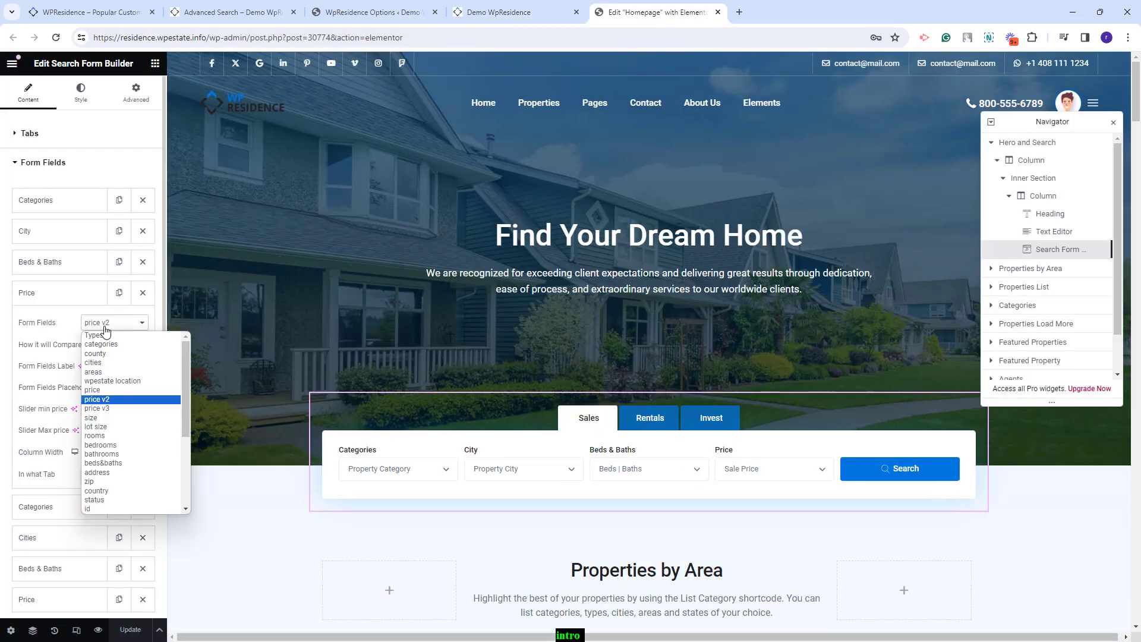
pyautogui.click(112, 409)
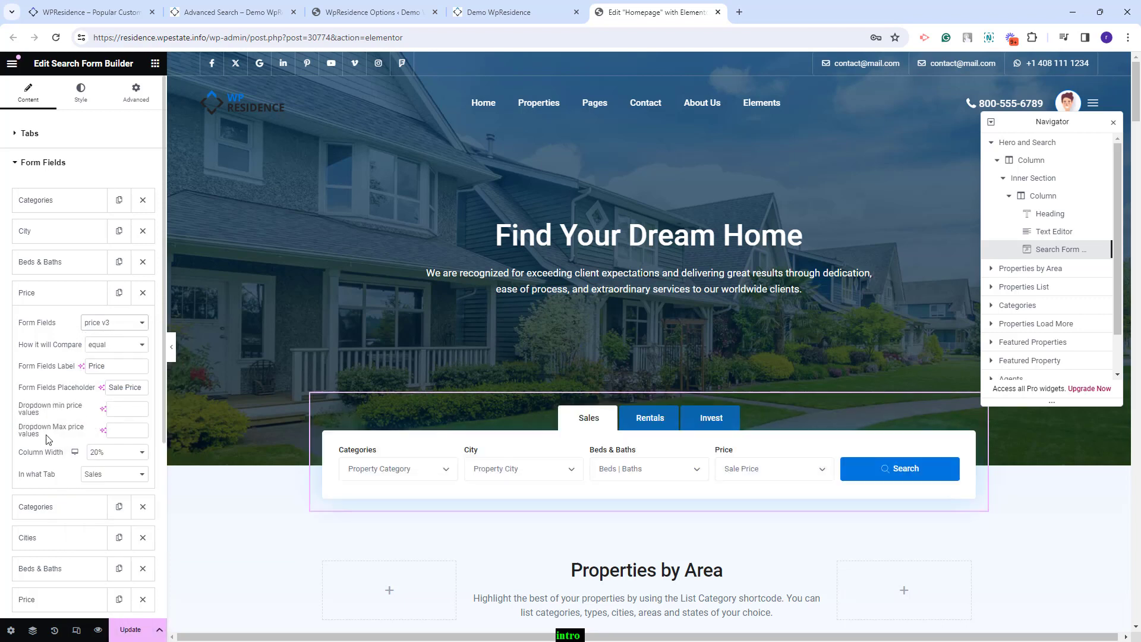
pyautogui.click(121, 409)
pyautogui.hotkey('ctrl', 'v')
pyautogui.press('Tab')
pyautogui.hotkey('ctrl', 'v')
pyautogui.click(118, 634)
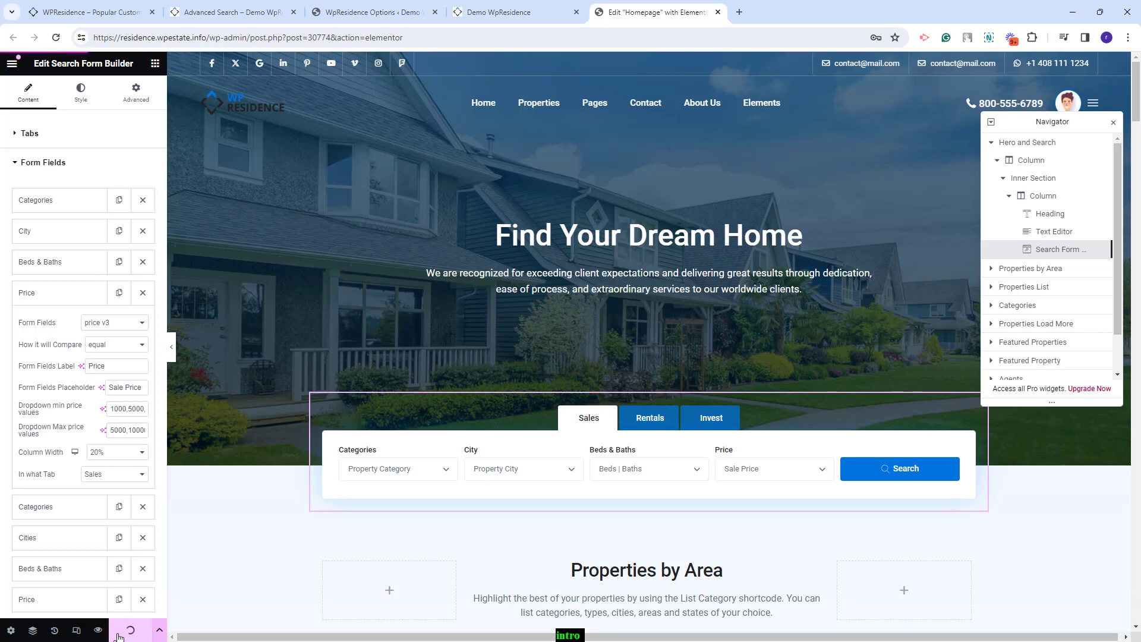
pyautogui.hotkey('ctrl', 'shift', 'Tab')
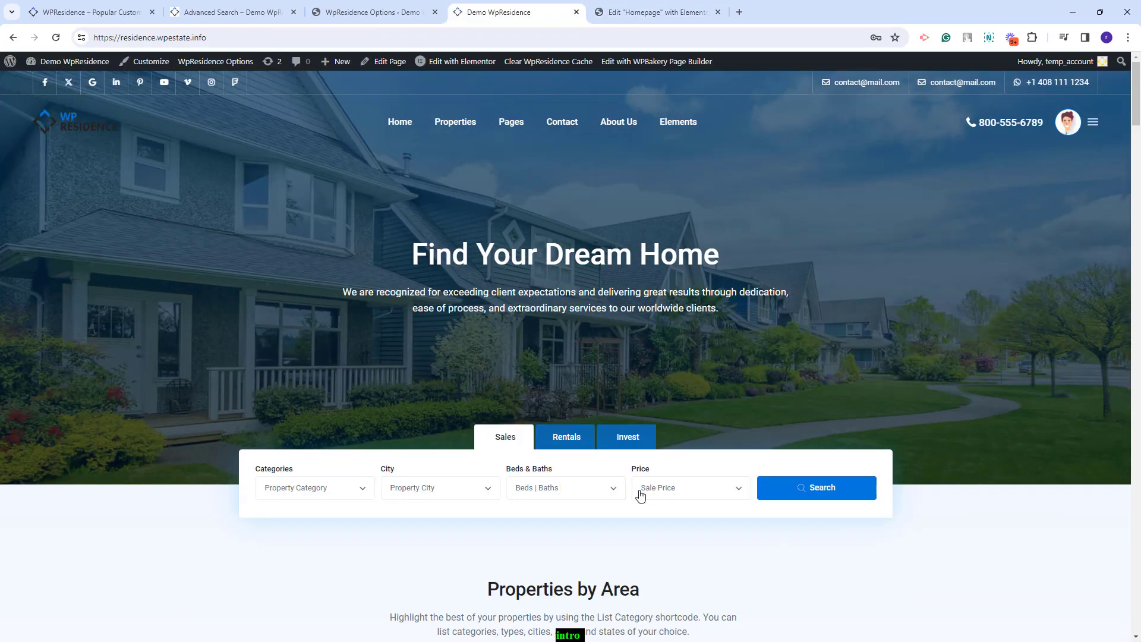
# Step: Open the homepage Sale Price selector's minimum dropdown to show No Value, 1K, 5K, 10K options
pyautogui.click(640, 493)
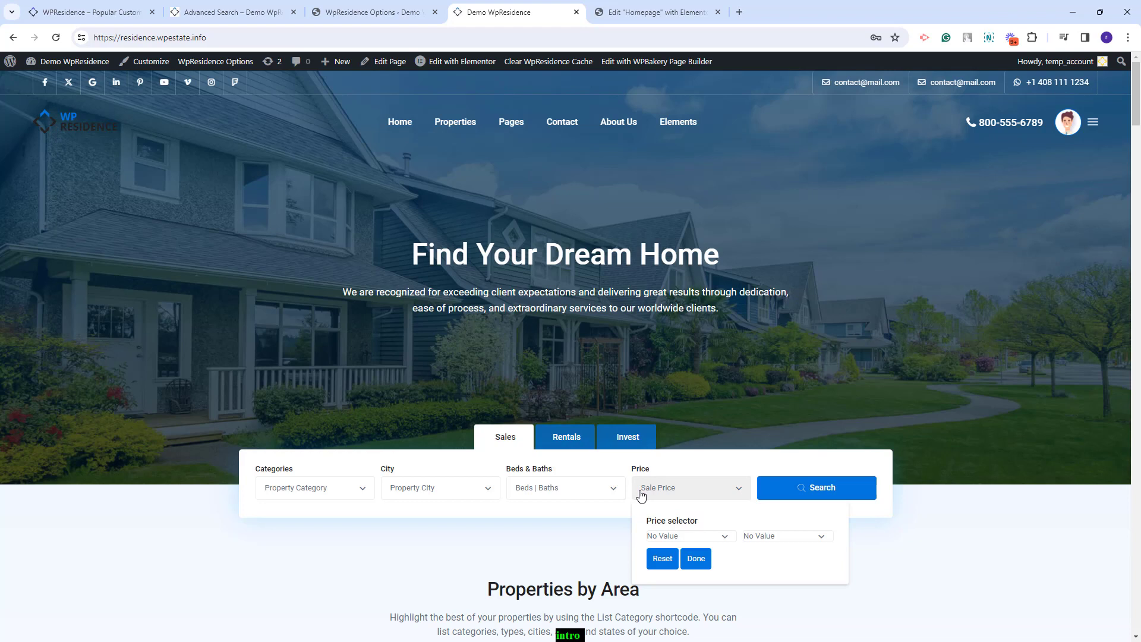
pyautogui.click(697, 540)
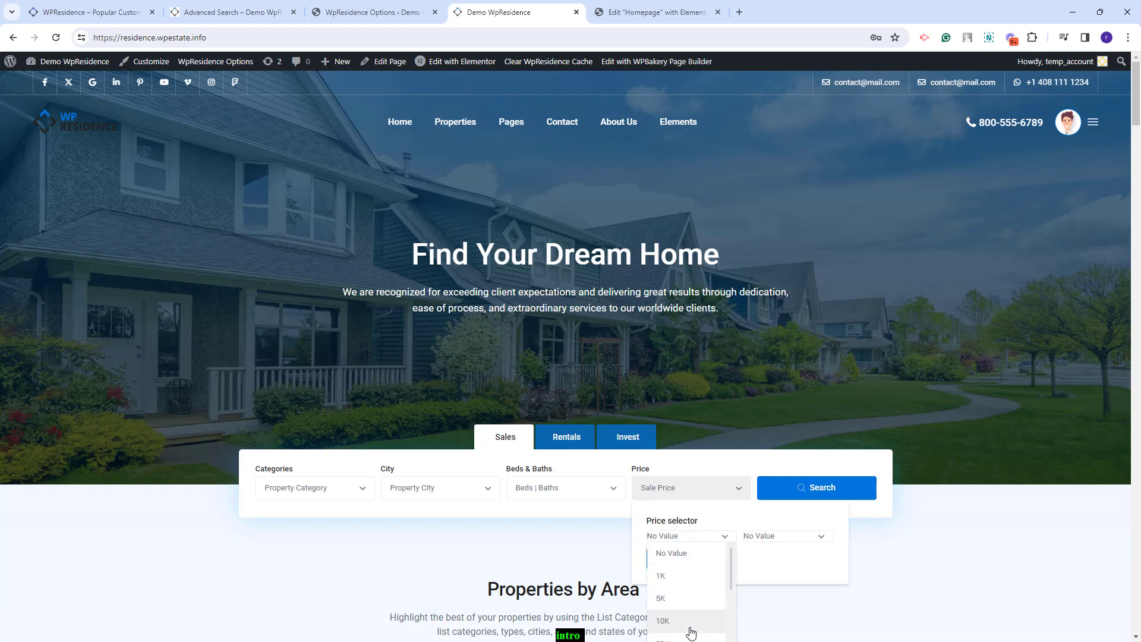